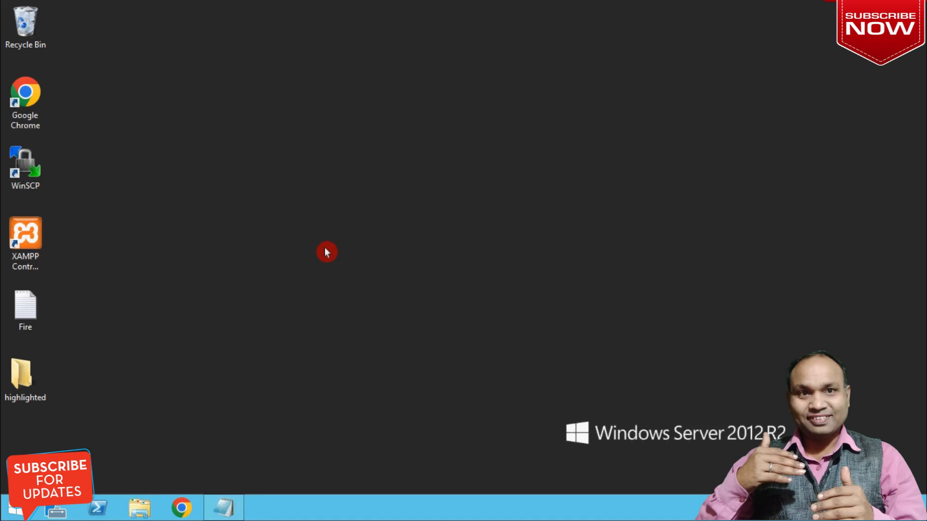
- Start adding roles and features in Server Manager, using role-based or feature-based installation on the Windows Server 2012 R2 machine from the server pool
left_click(56, 508)
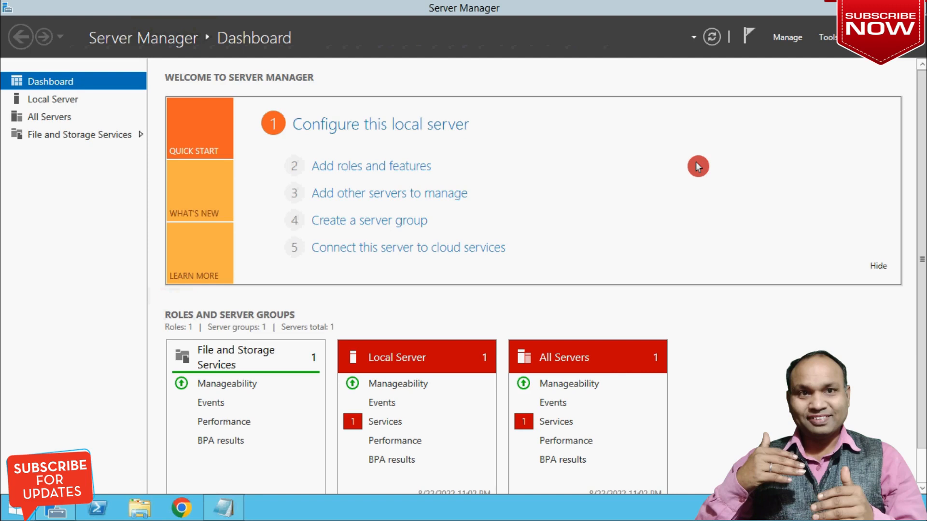
left_click(788, 39)
left_click(813, 56)
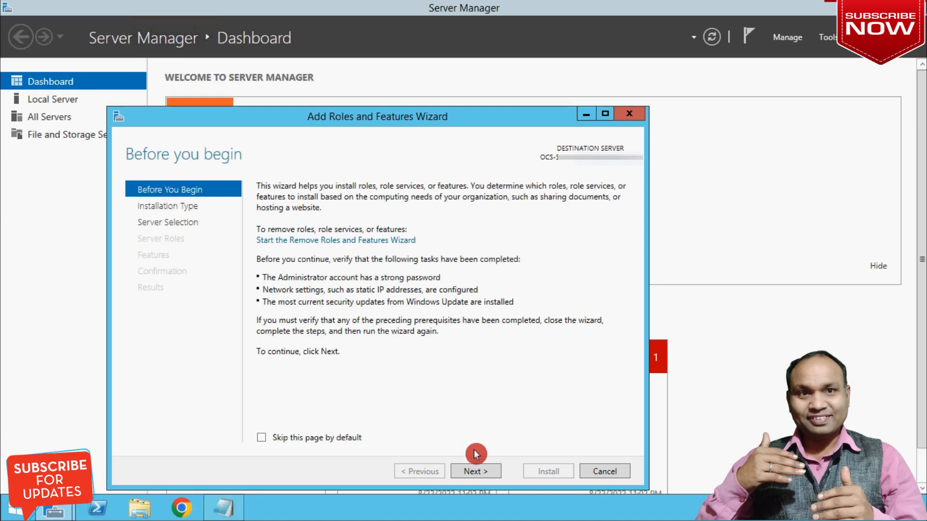
left_click(476, 470)
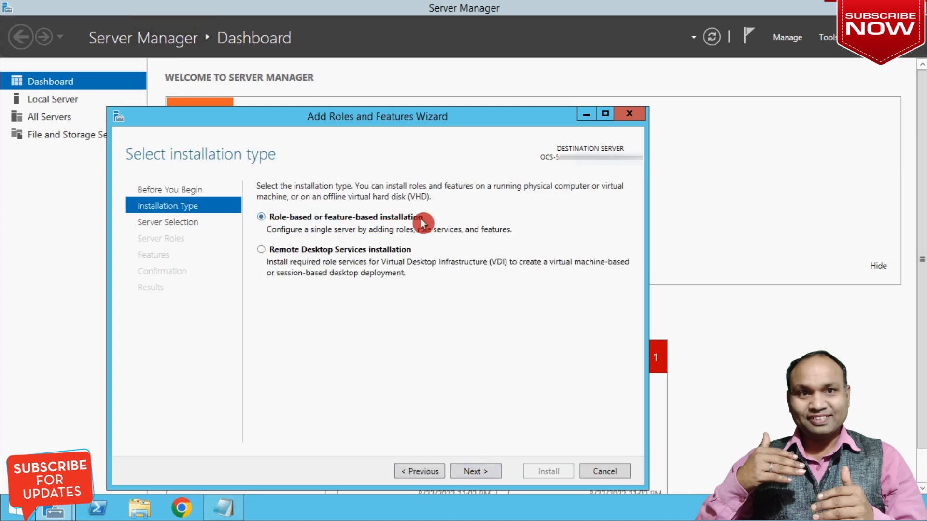
left_click(475, 471)
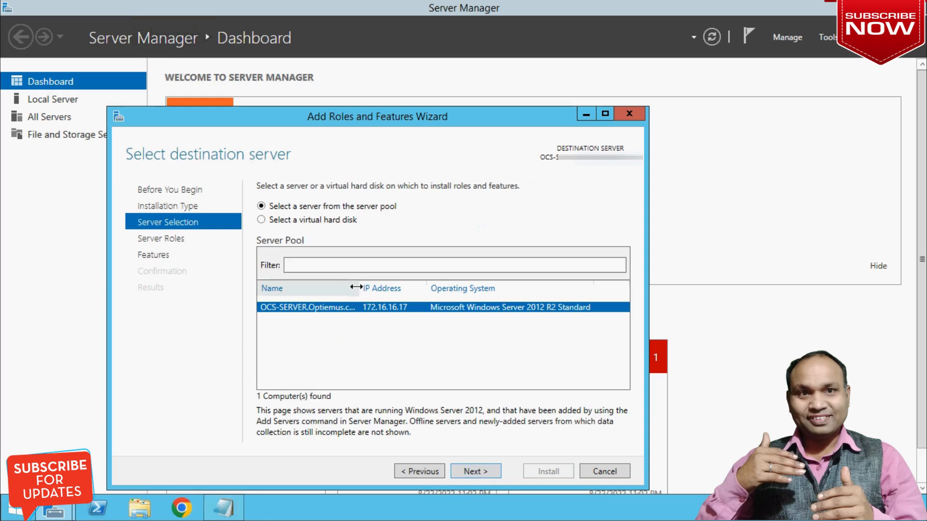
left_click_drag(360, 288, 284, 293)
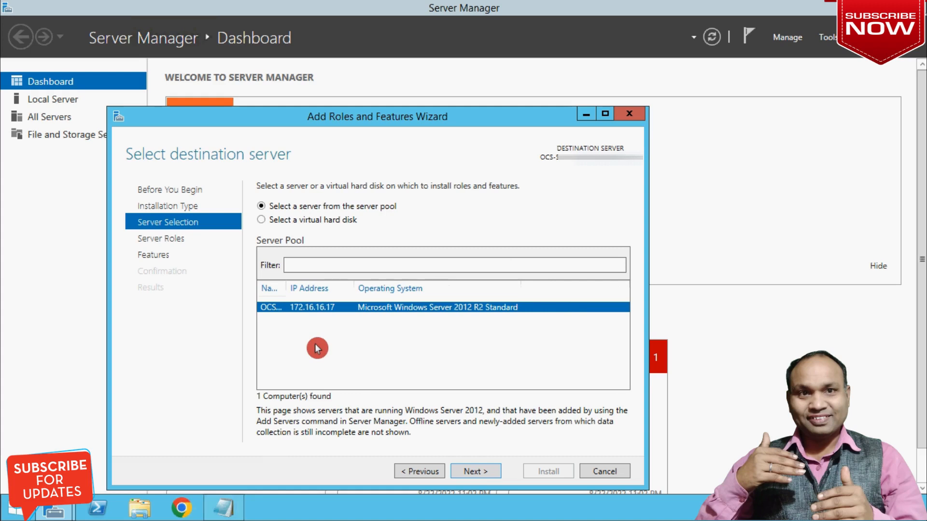
left_click(479, 474)
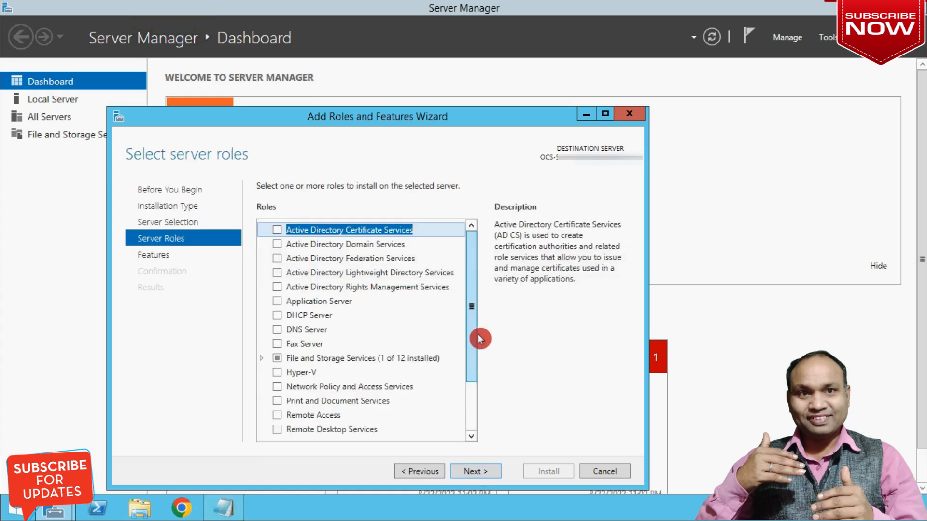
- Select the Web Server (IIS) role, including its required IIS Management Console tools, and accept the role selection
scroll(473, 341, "down", 2)
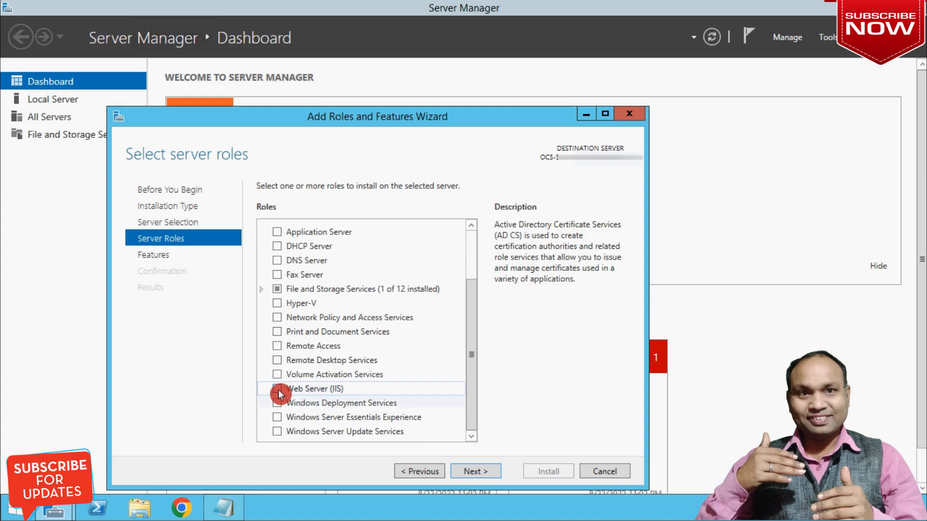
left_click(277, 389)
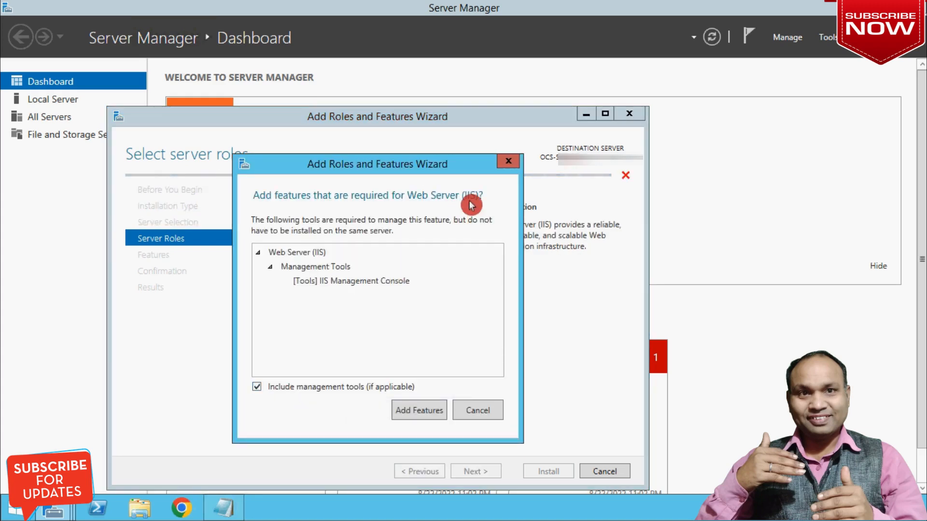
left_click(424, 413)
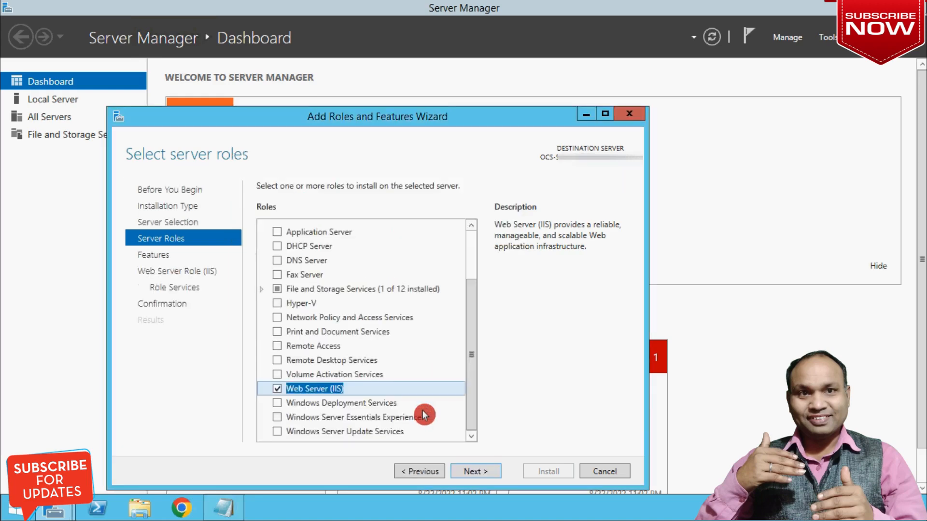
left_click(475, 472)
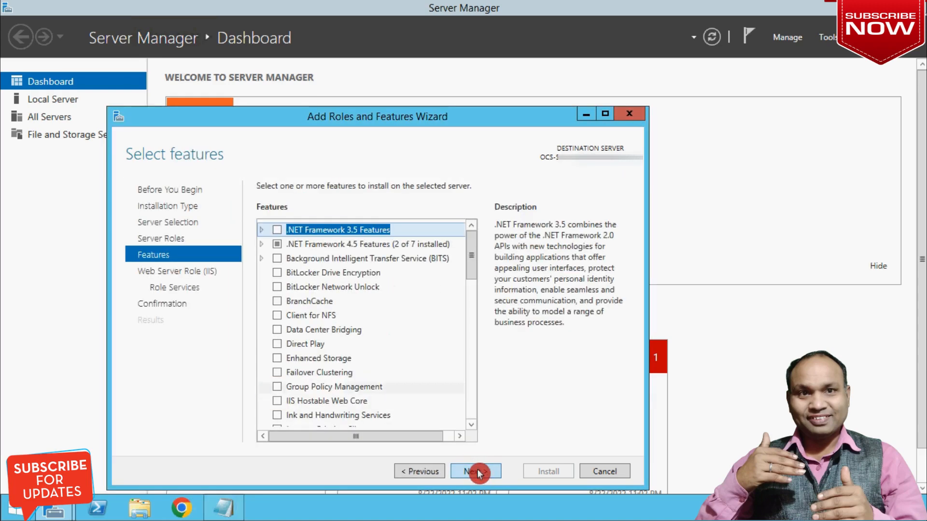
- Keep the default features and Web Server role services, install the role, and close the finished wizard
left_click(478, 472)
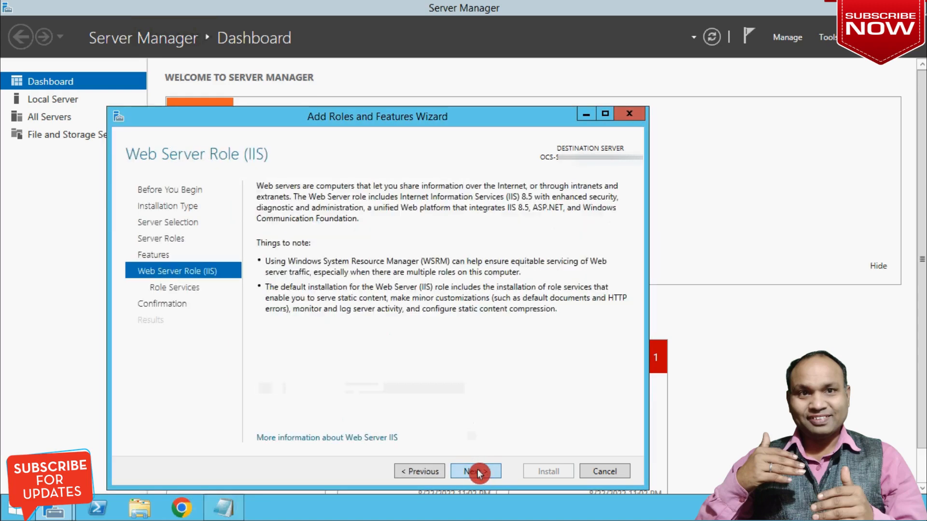
left_click(478, 473)
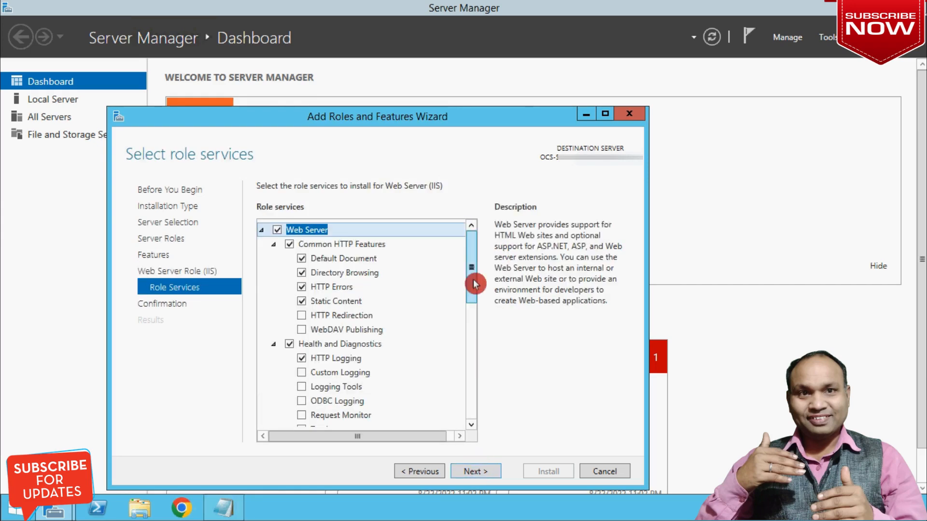
mouse_move(473, 302)
left_mouse_down()
mouse_move(465, 411)
mouse_move(472, 289)
left_mouse_up()
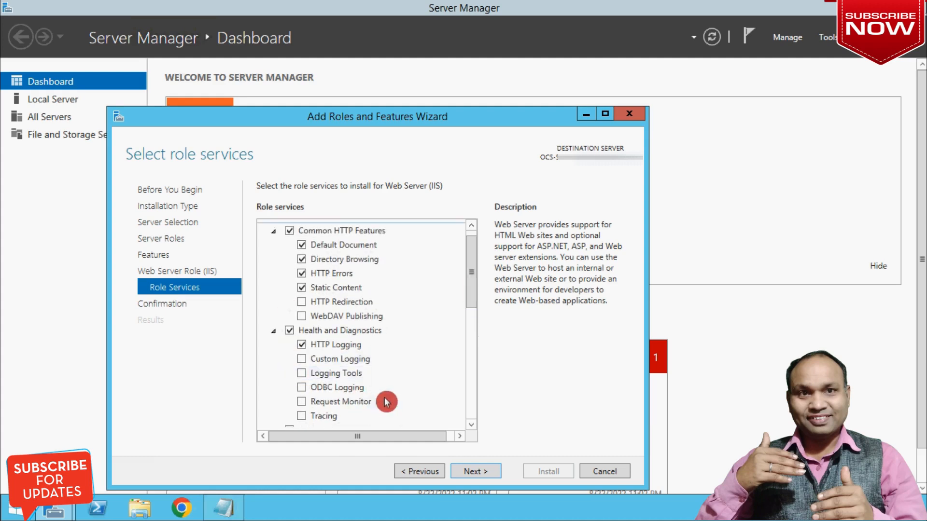
left_click_drag(473, 285, 476, 474)
left_click(476, 473)
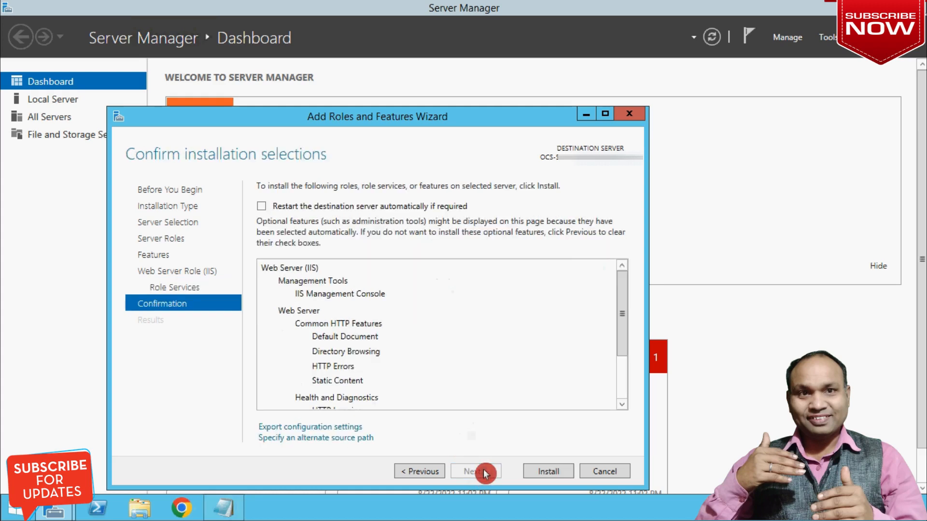
left_click(549, 471)
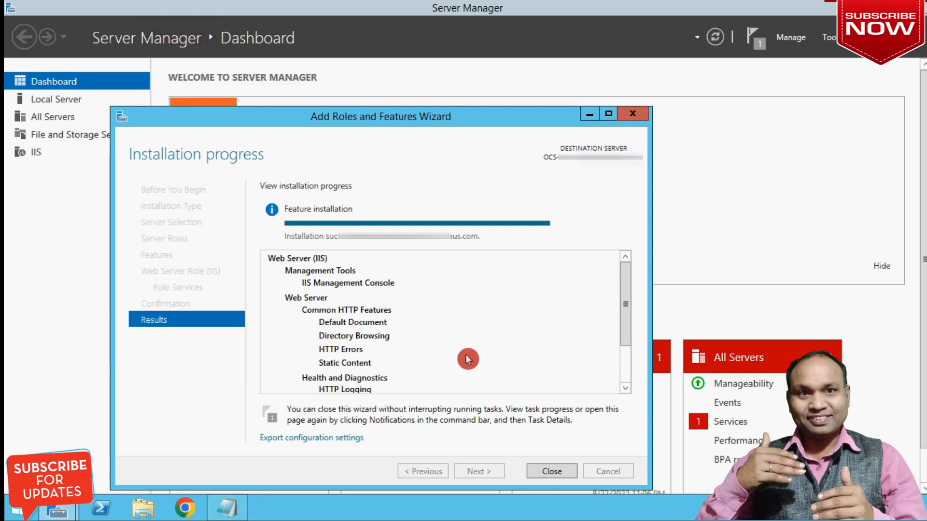
left_click(549, 471)
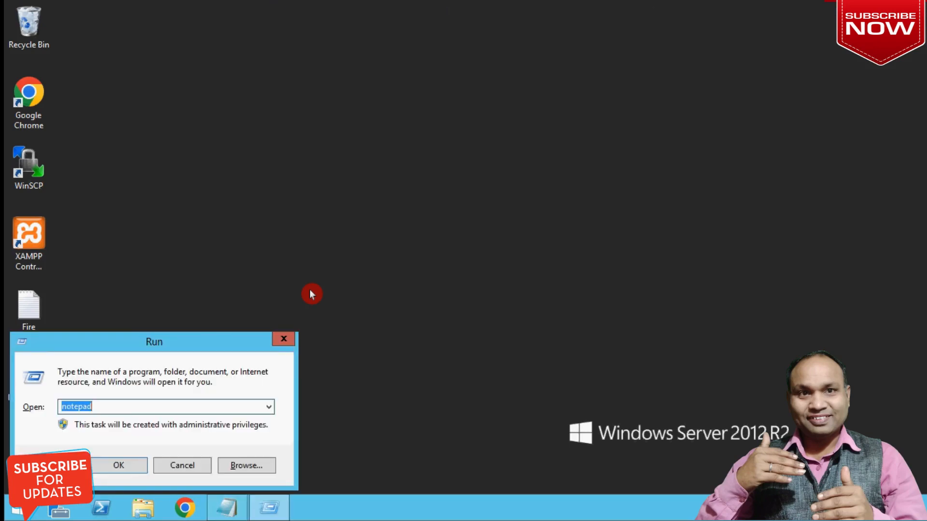
- Run inetmgr to open IIS Manager maximized, select the OCS-SERVER node, and accept the Web Platform prompt with "Do not show this message" enabled
type("inetmgr")
key("Return")
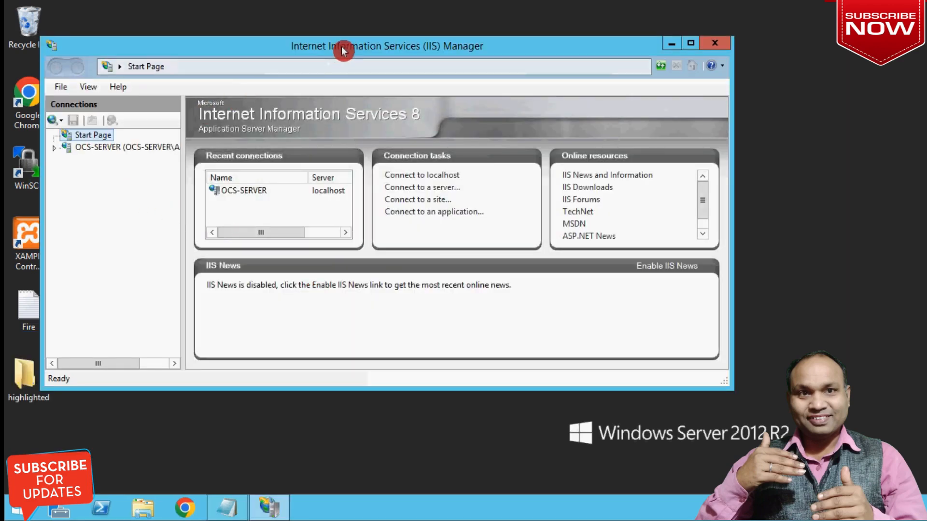
double_click(341, 50)
left_click(13, 107)
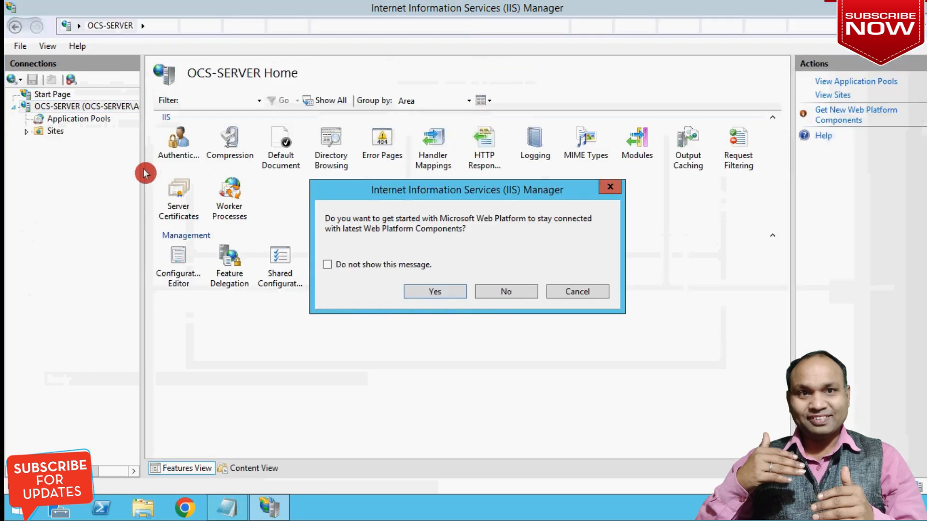
left_click(360, 265)
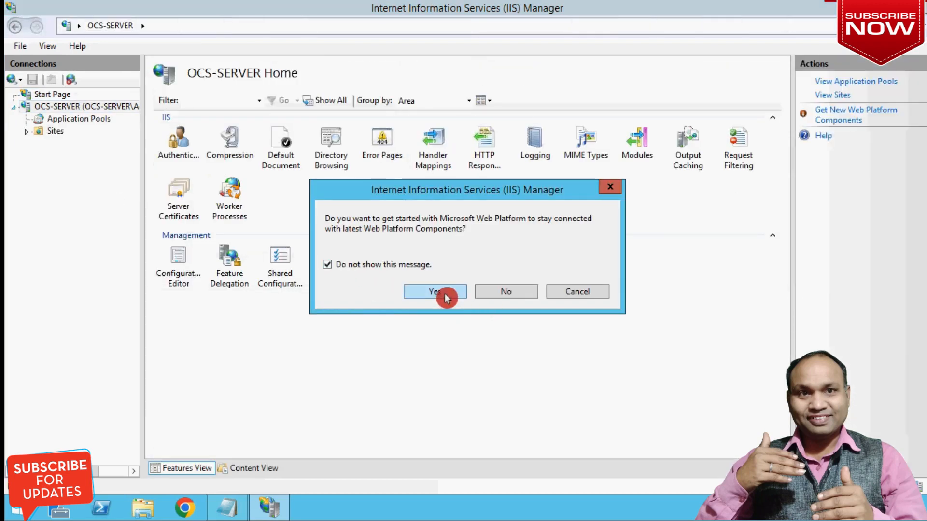
left_click(445, 293)
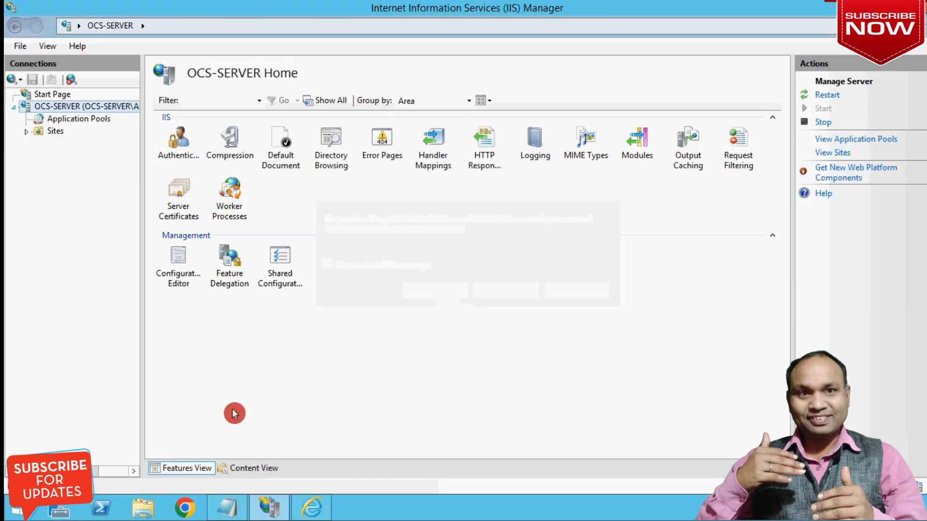
- Launch Internet Information Services (IIS) Manager from Server Manager's administrative tools and open a File Explorer window
left_click(56, 513)
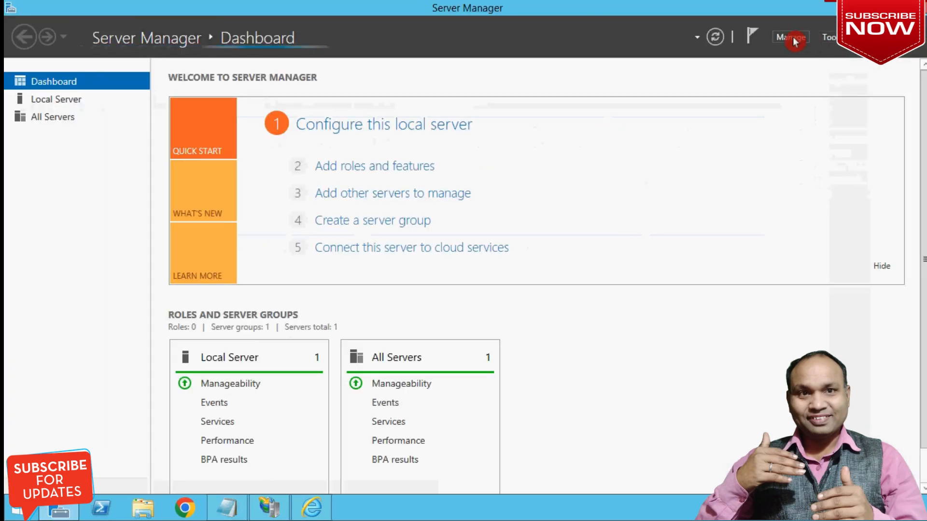
left_click(793, 36)
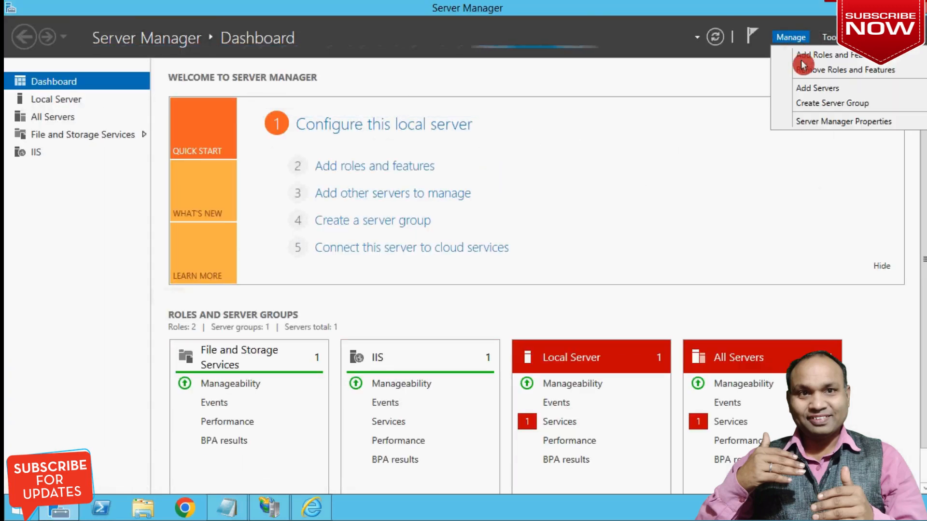
left_click(830, 36)
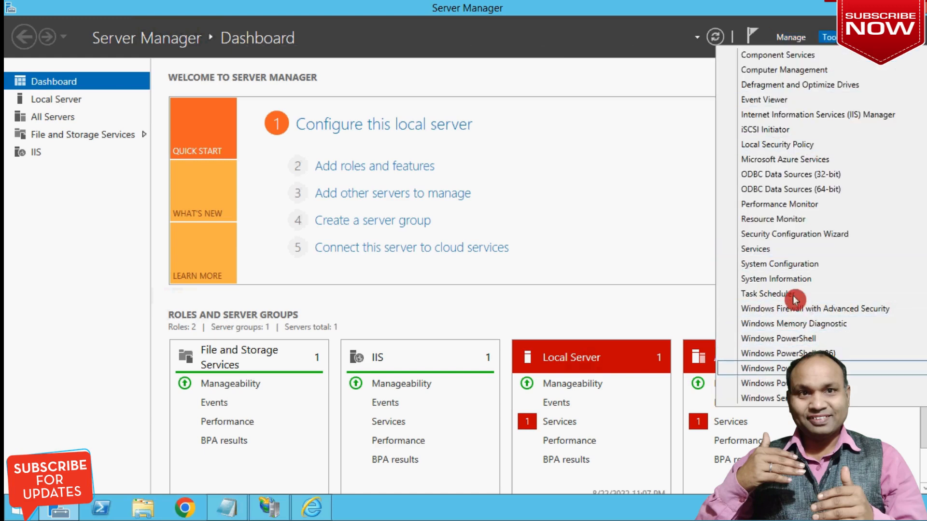
left_click(849, 118)
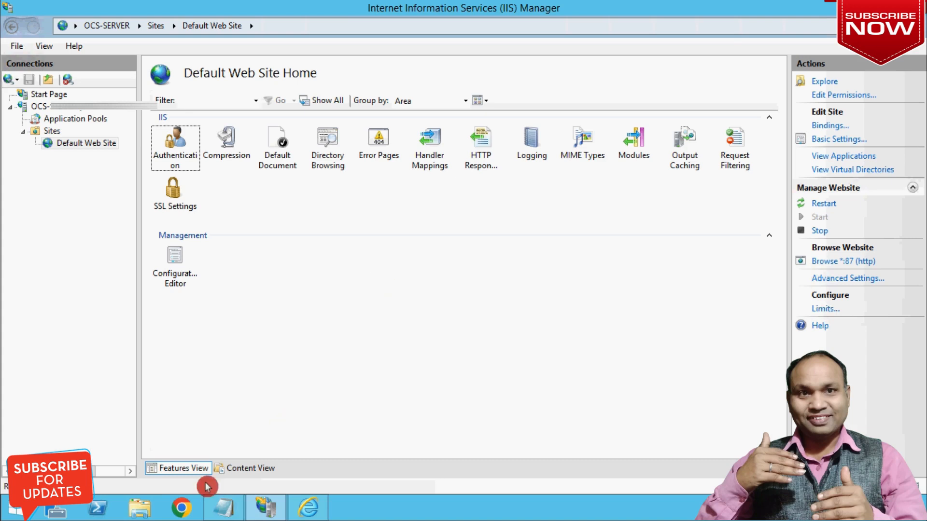
left_click(141, 511)
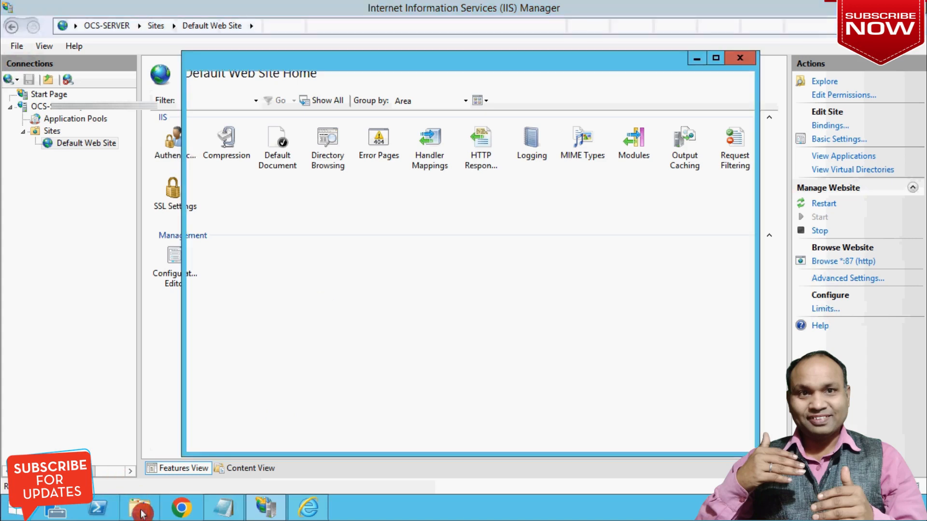
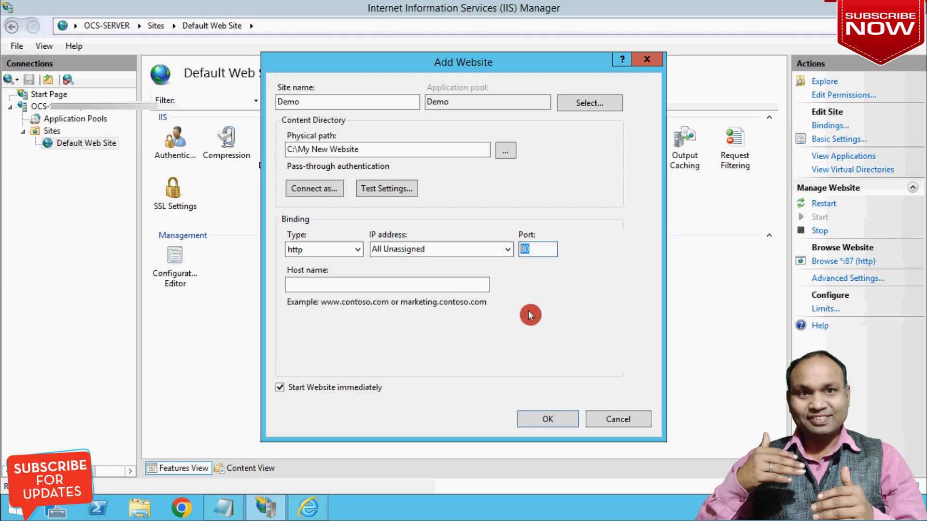
- Create the Demo website with port 88 and IP address All Unassigned, and expand the new site in the connections tree
type("88")
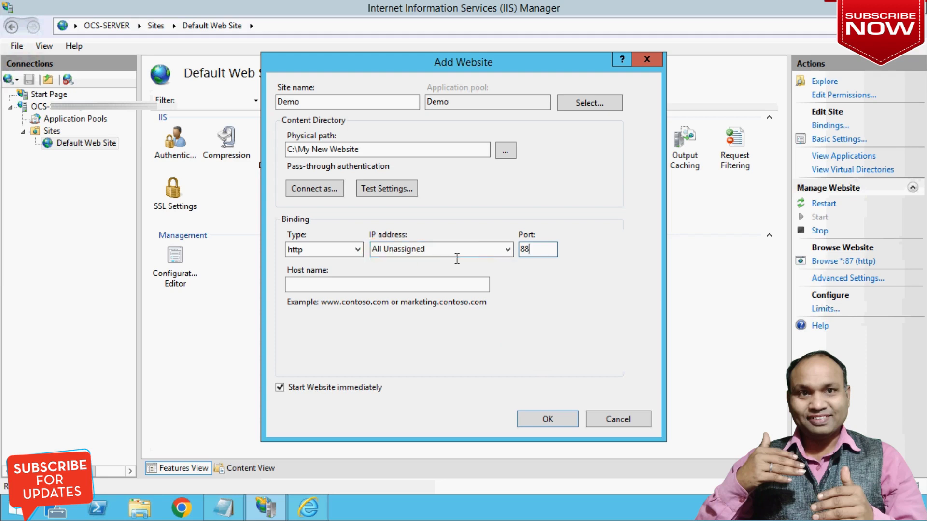
left_click(507, 253)
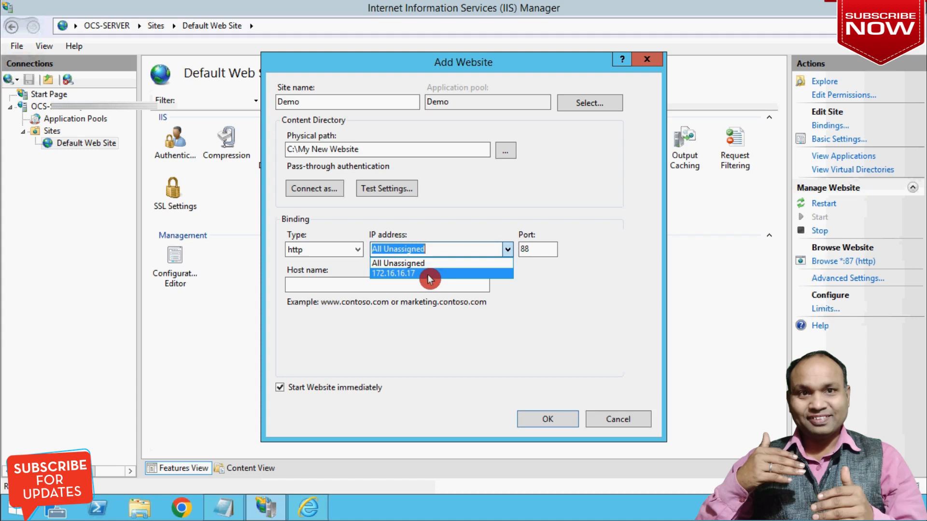
left_click(581, 302)
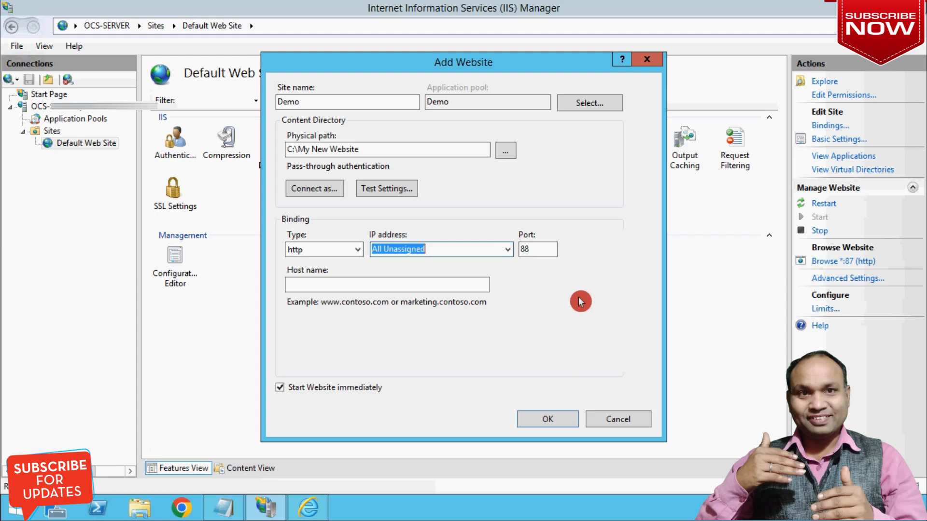
left_click(550, 420)
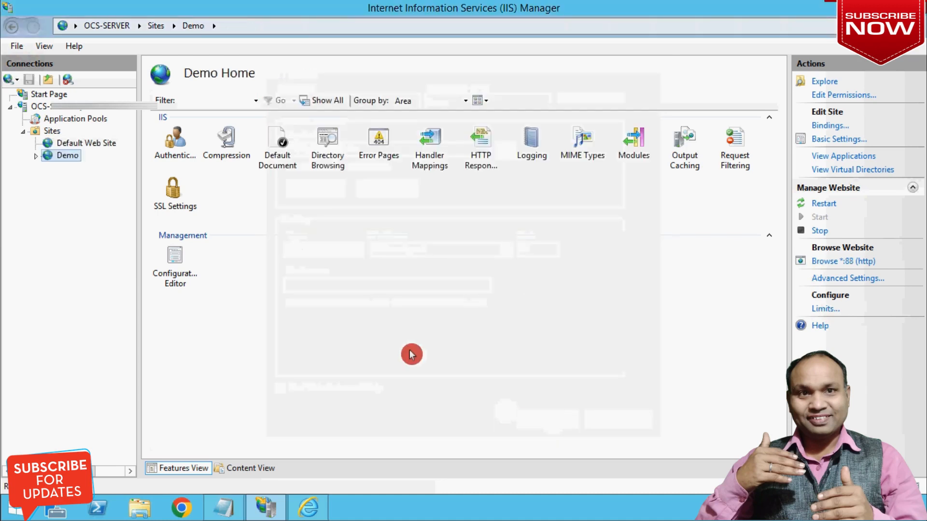
left_click(36, 156)
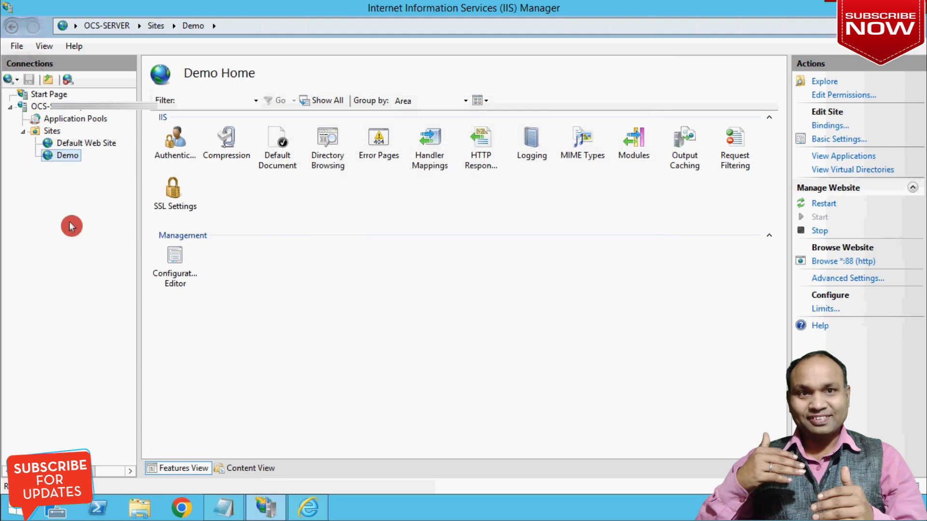
- Add an .html file entry with a person's first name as its file name to the Demo site's default documents
left_click(284, 175)
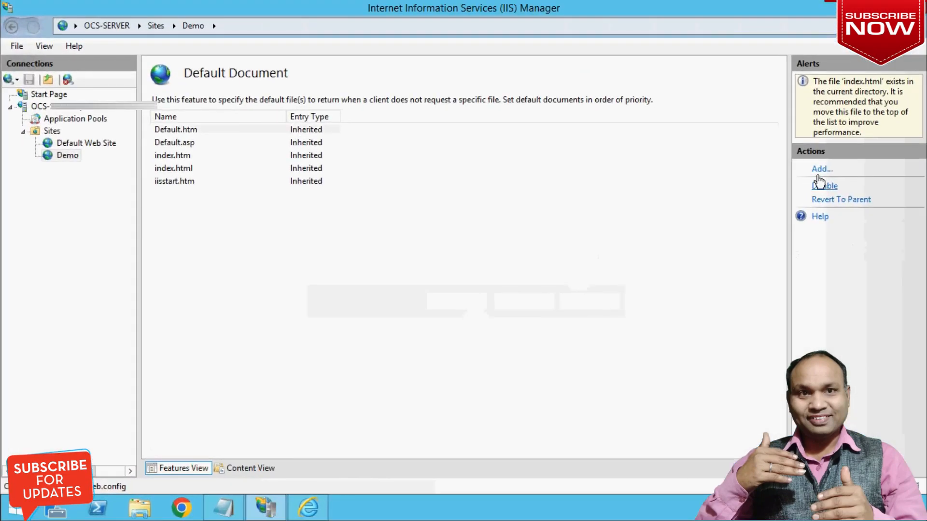
left_click(822, 170)
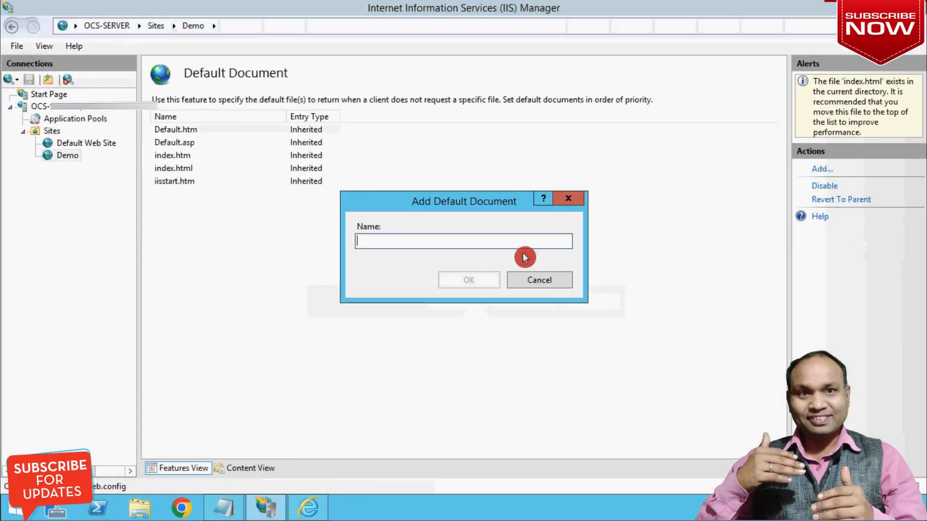
type("sunil")
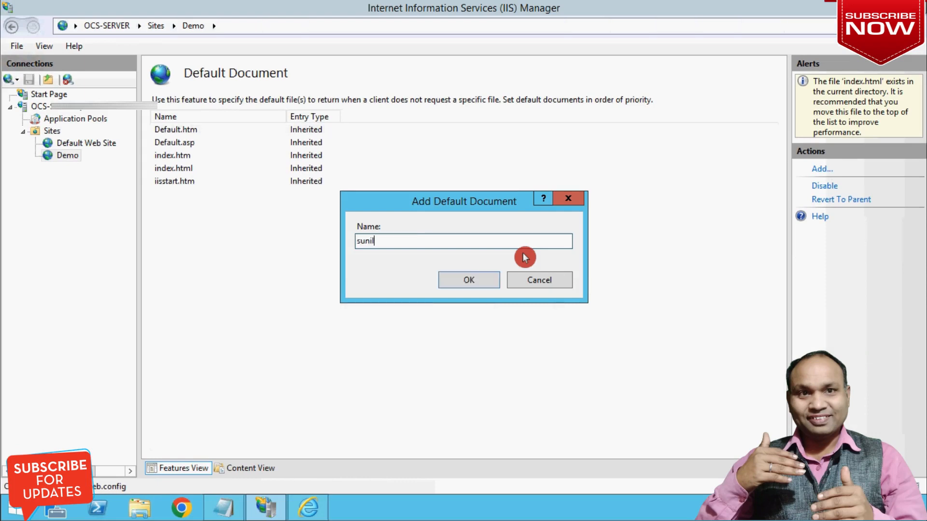
type(".html")
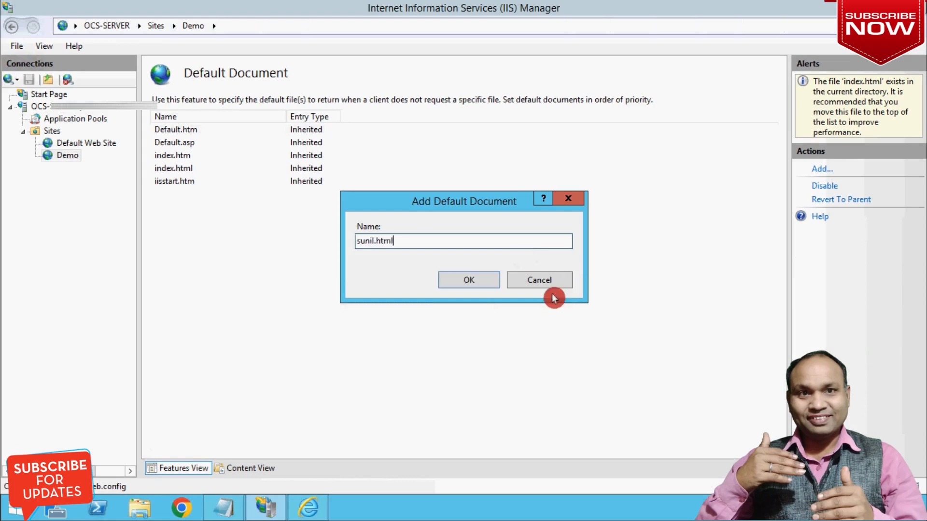
left_click(481, 280)
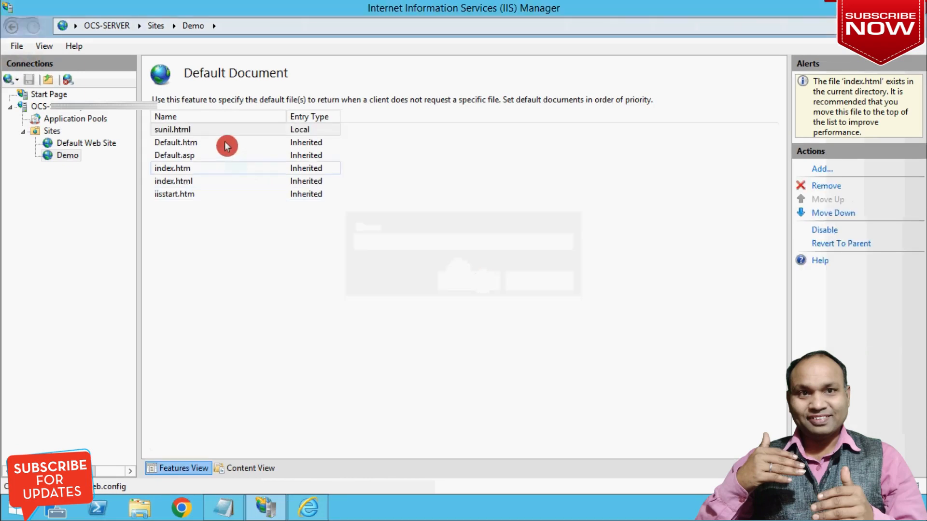
left_click(204, 130)
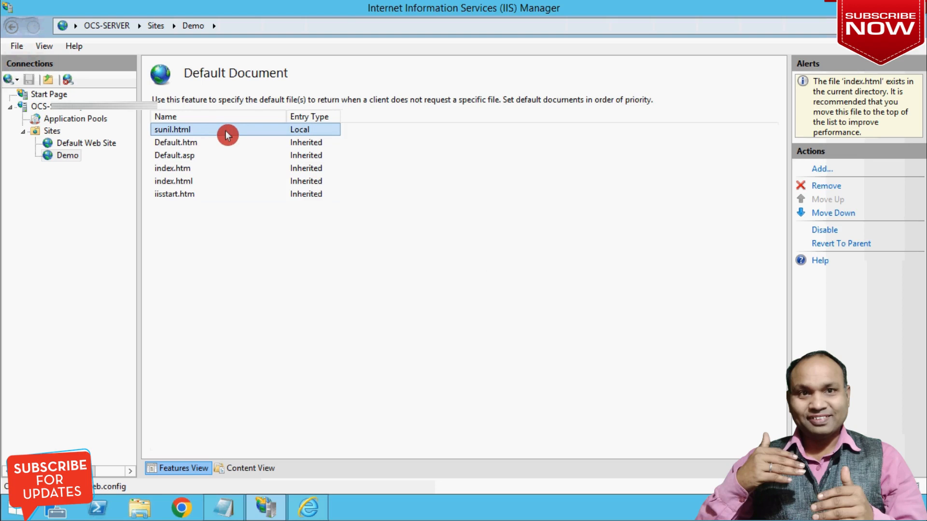
- Move index.html to first place in the Demo site's default documents, accepting the change to list order and inheritance
left_click(182, 181)
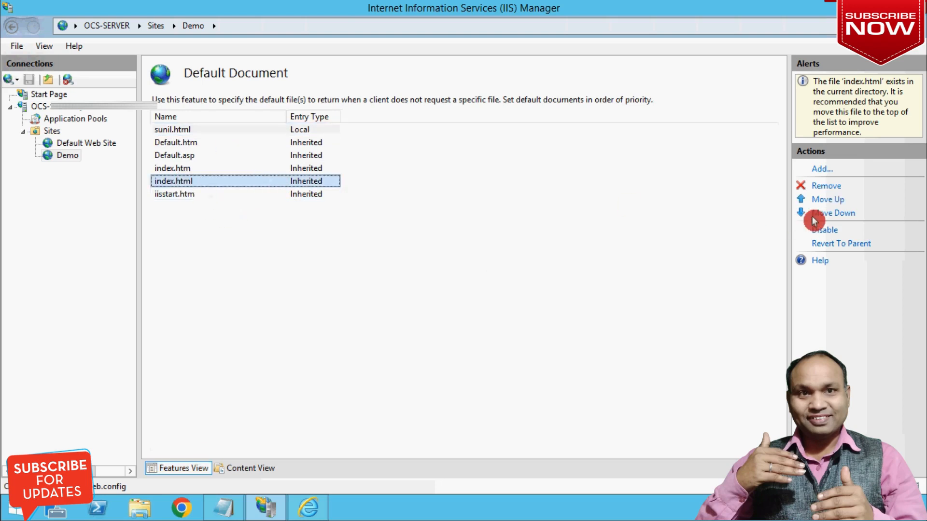
left_click(827, 202)
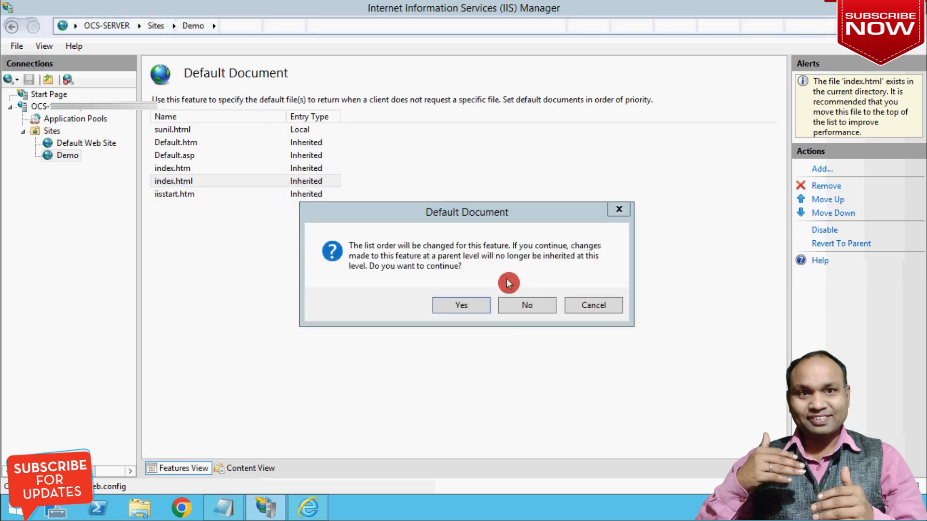
left_click(463, 308)
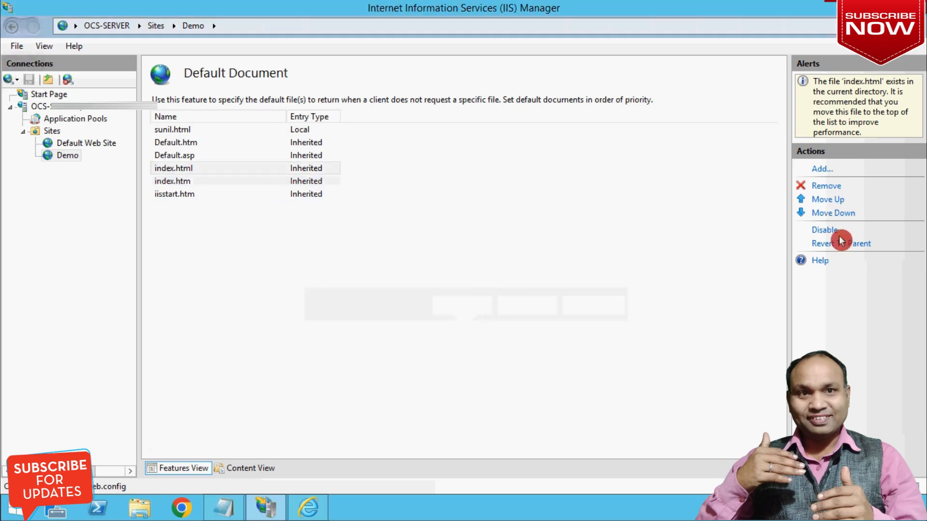
left_click(828, 203)
left_click(827, 203)
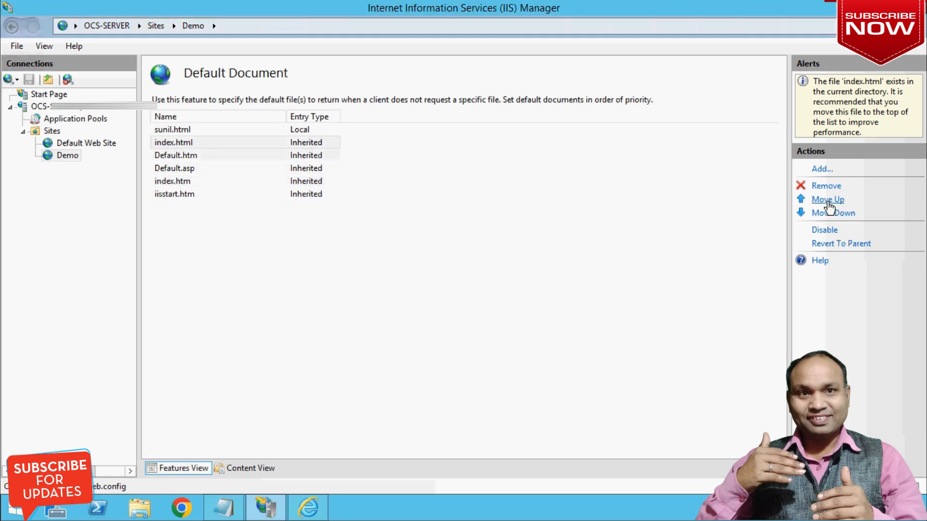
left_click(828, 202)
left_click(333, 240)
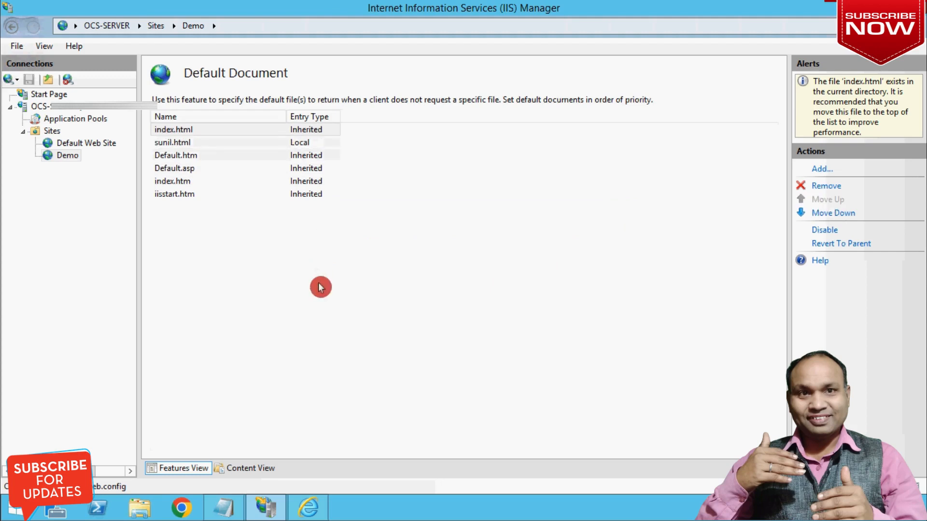
left_click(188, 131)
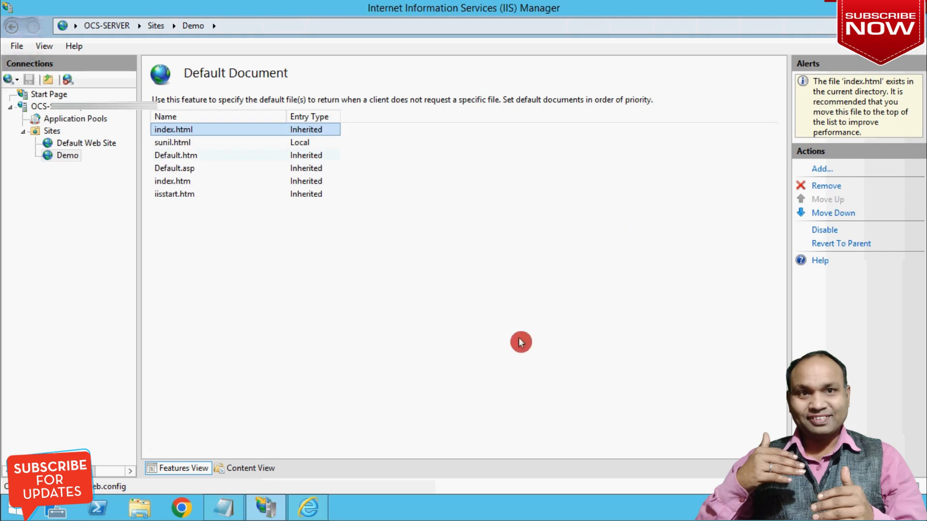
left_click(466, 324)
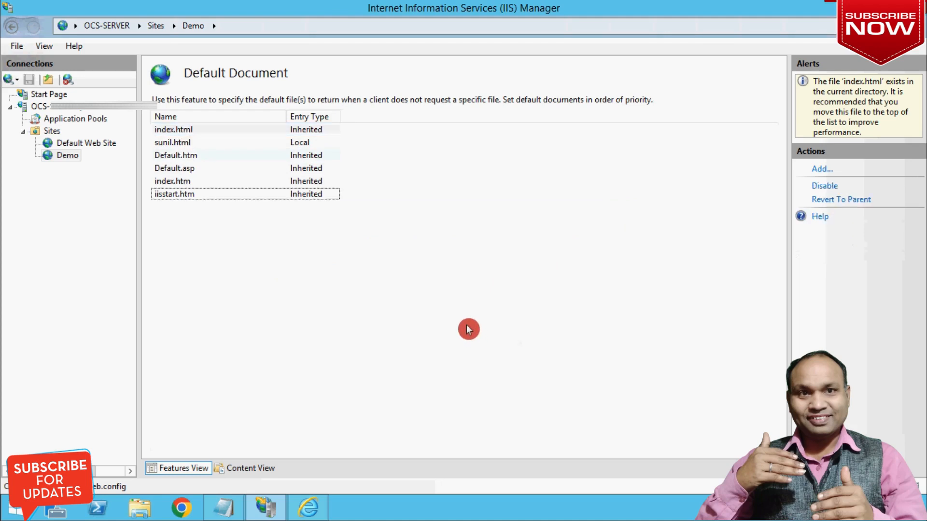
- Restart the Demo website, browse it on *:88, and close the browser window
left_click(73, 162)
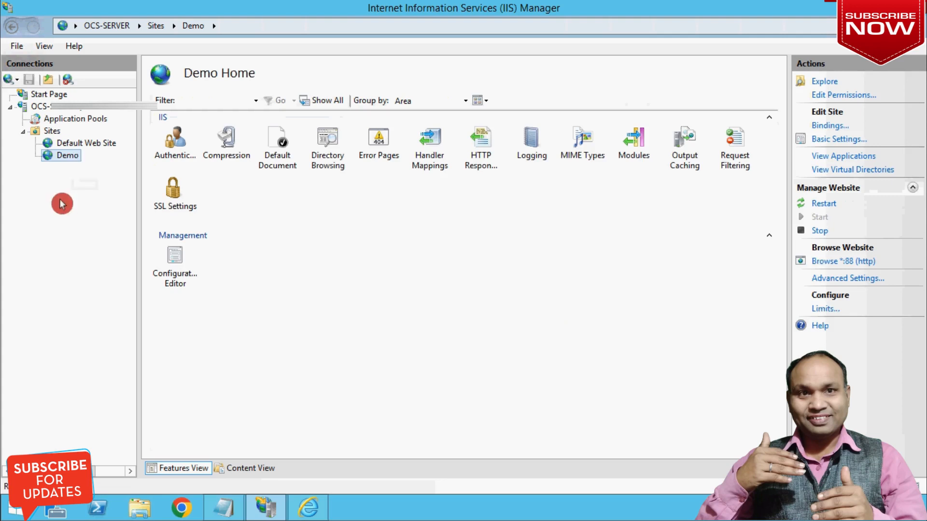
left_click(823, 206)
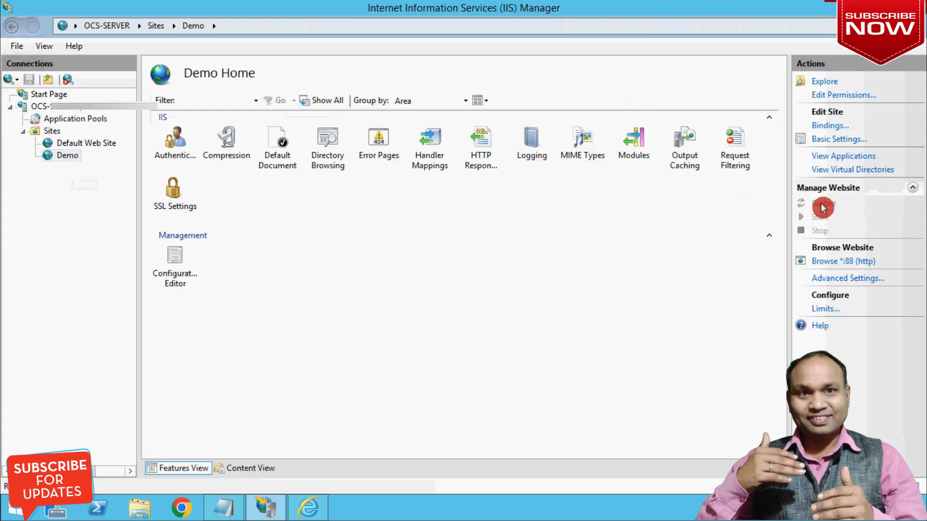
left_click(848, 263)
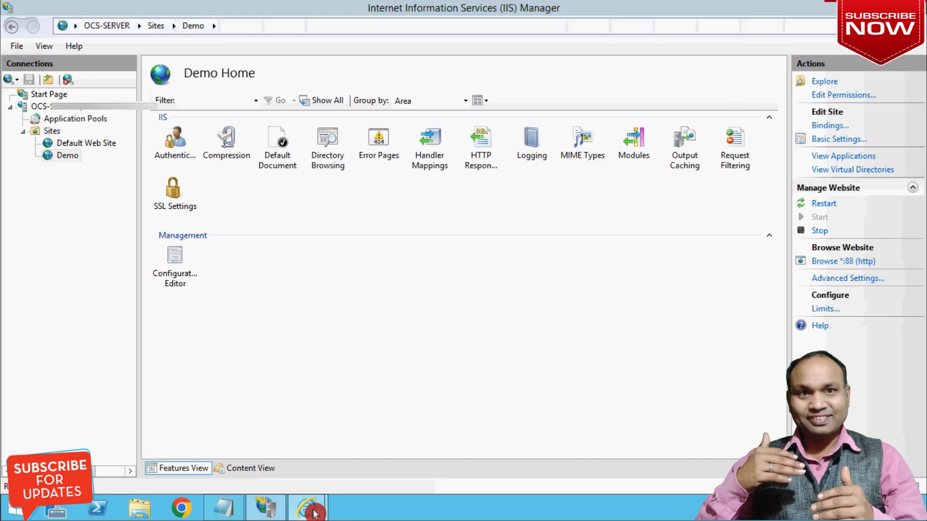
mouse_move(314, 513)
left_click(364, 441)
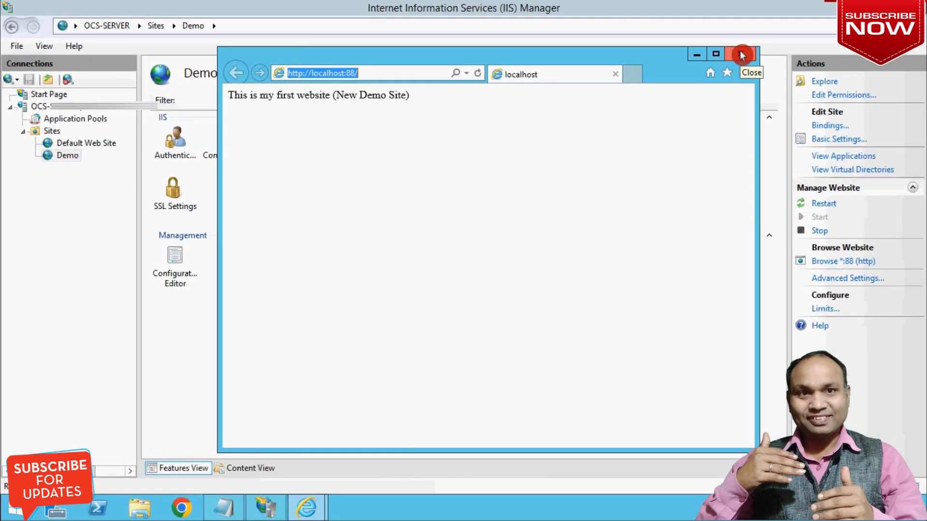
left_click(742, 55)
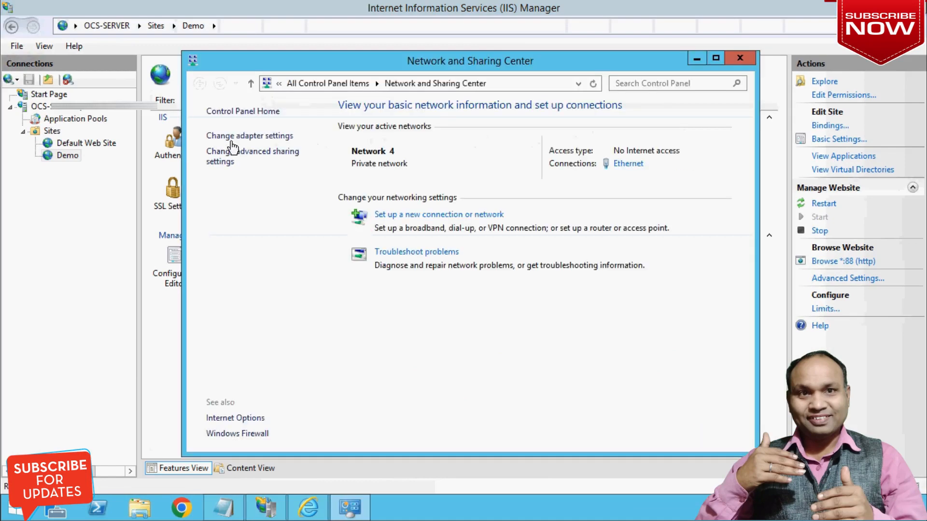
- Check the IP configuration in the Ethernet adapter's connection details and close all the network windows
left_click(243, 137)
double_click(265, 157)
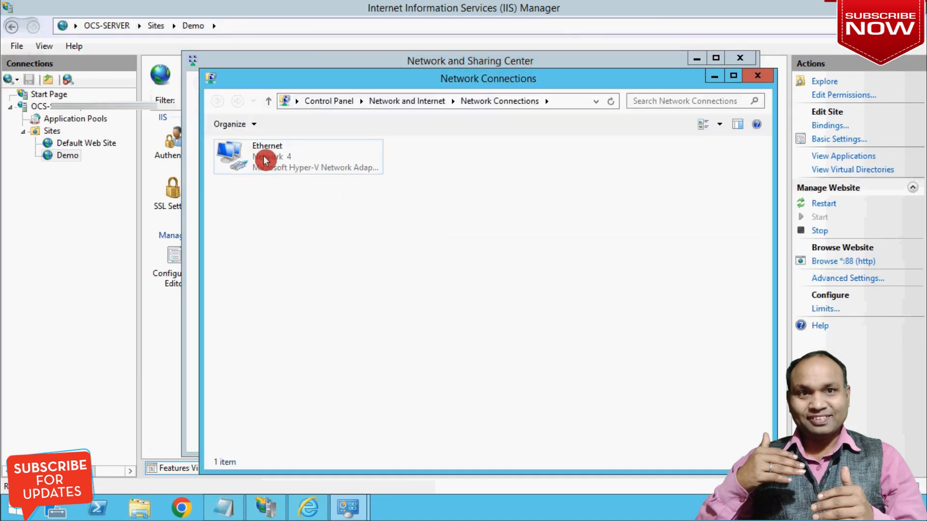
left_click(390, 246)
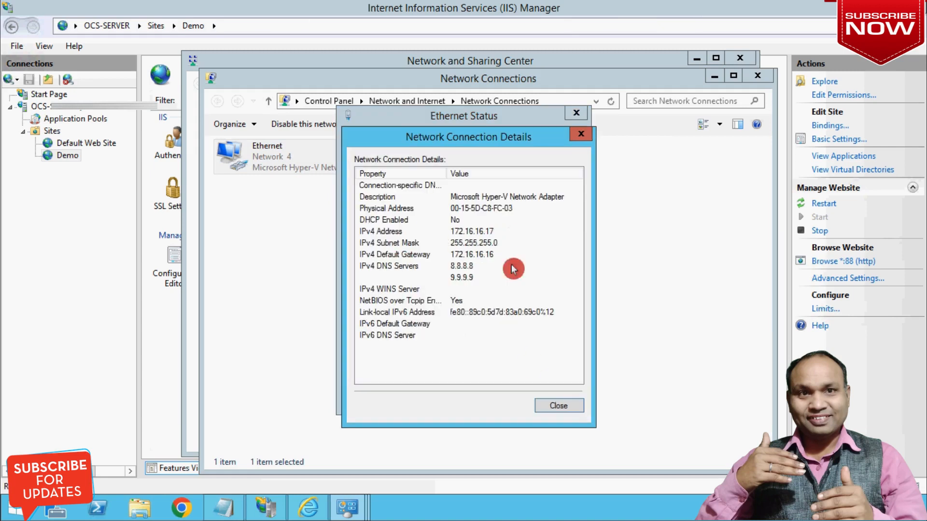
left_click(559, 406)
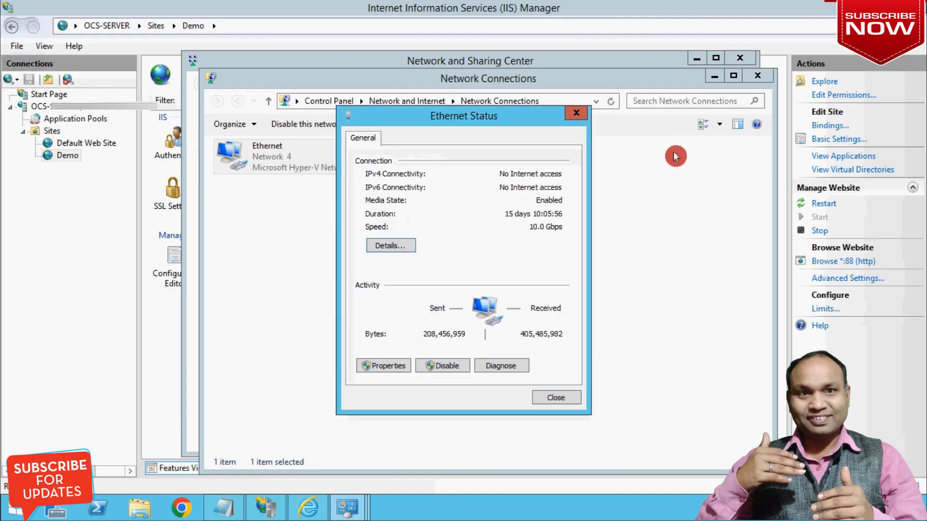
left_click(571, 402)
left_click(757, 75)
left_click(740, 57)
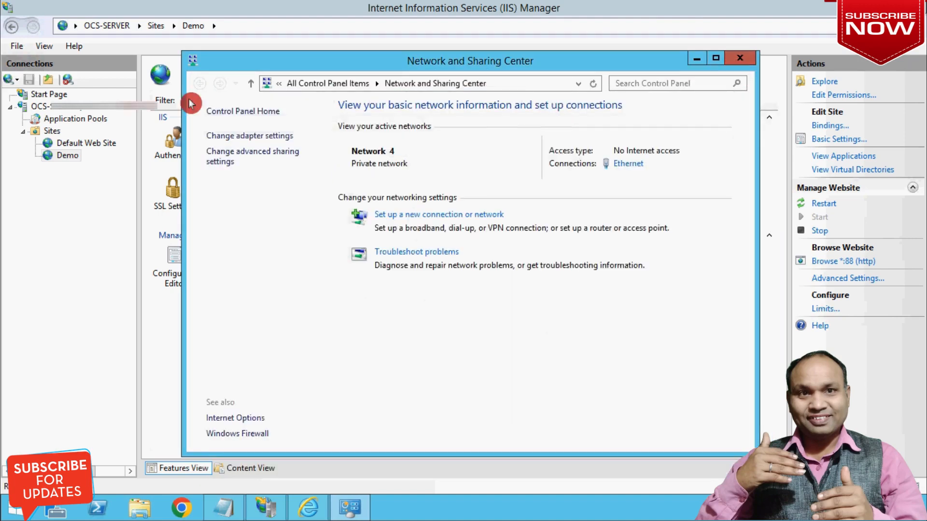
left_click(312, 509)
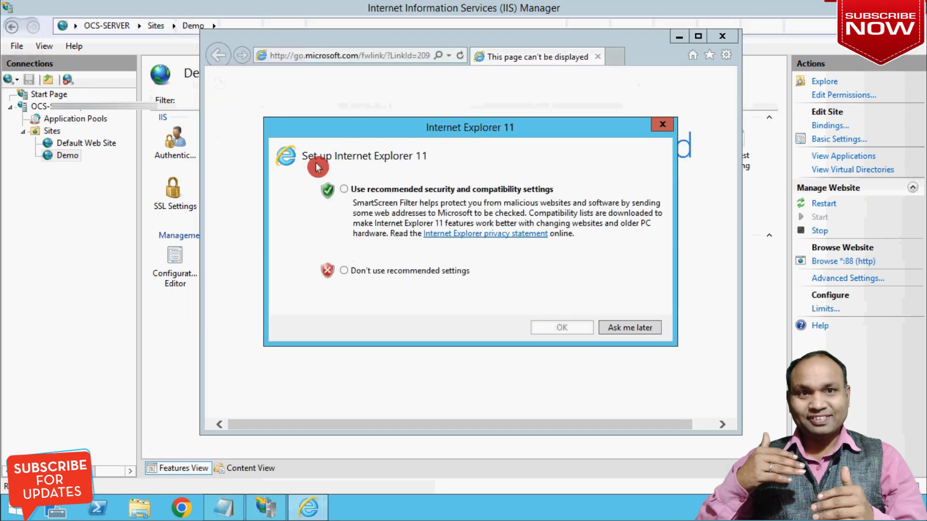
left_click(616, 324)
left_click(346, 62)
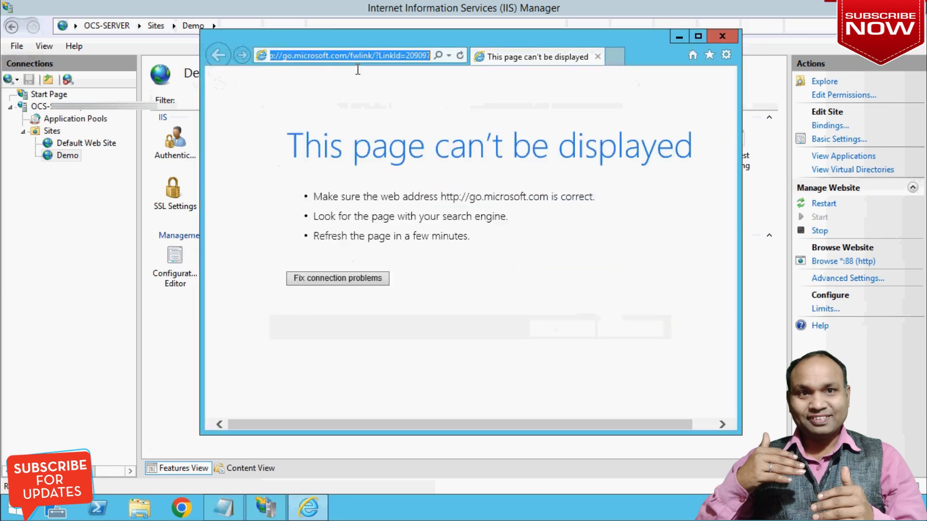
type("http")
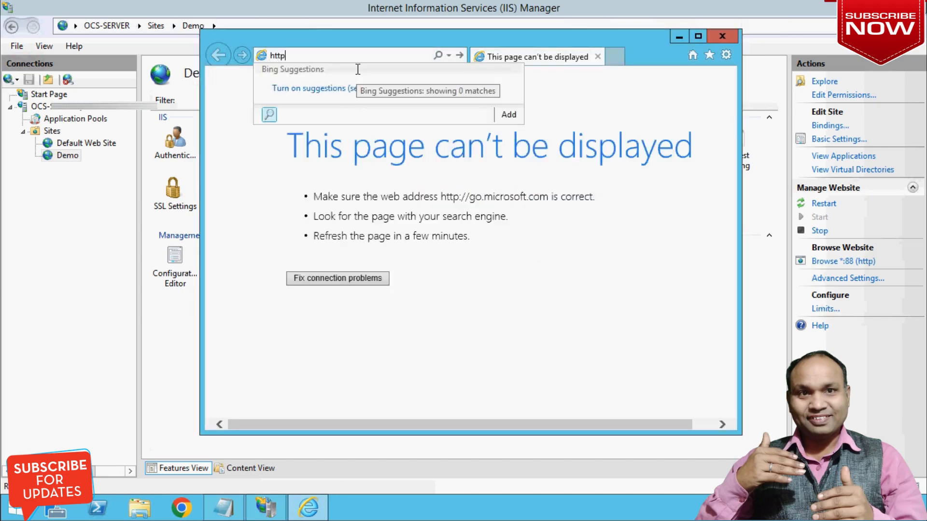
type("://172.16.16.")
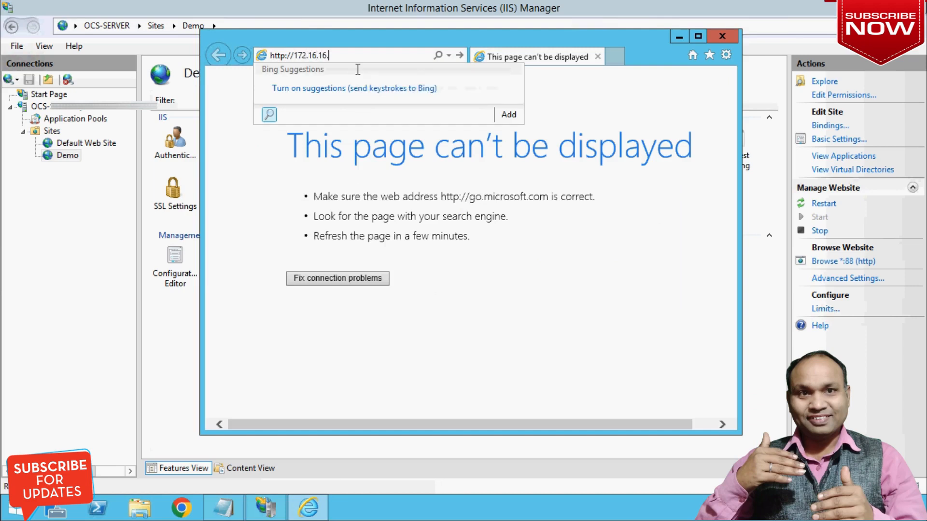
type("17:88")
key("Return")
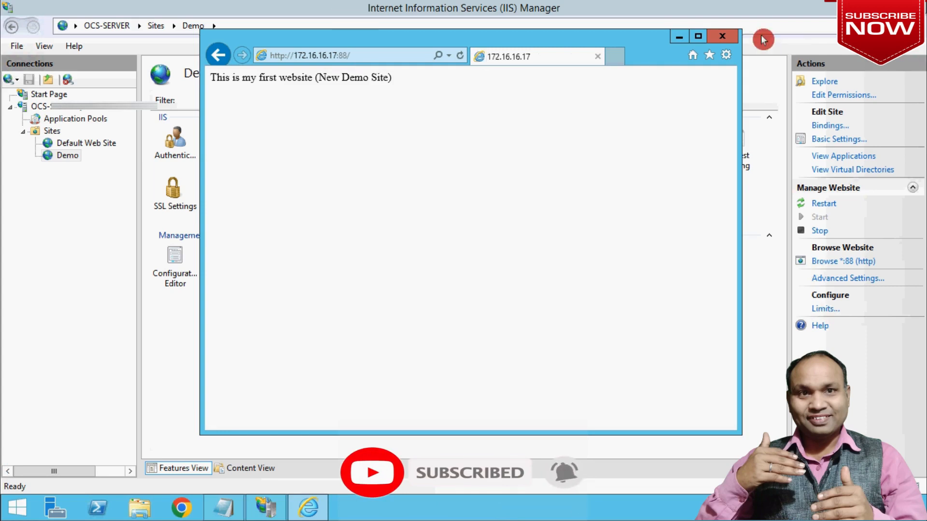
left_click(724, 36)
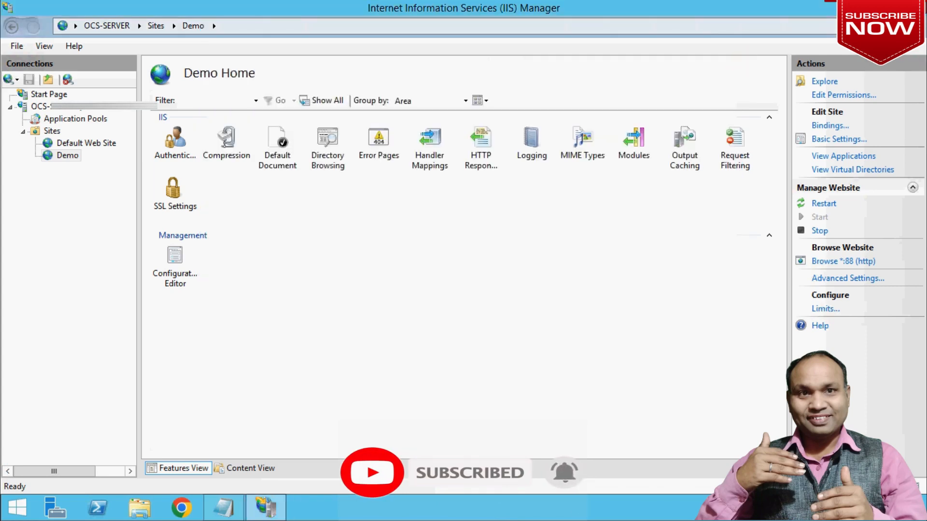
left_click(865, 8)
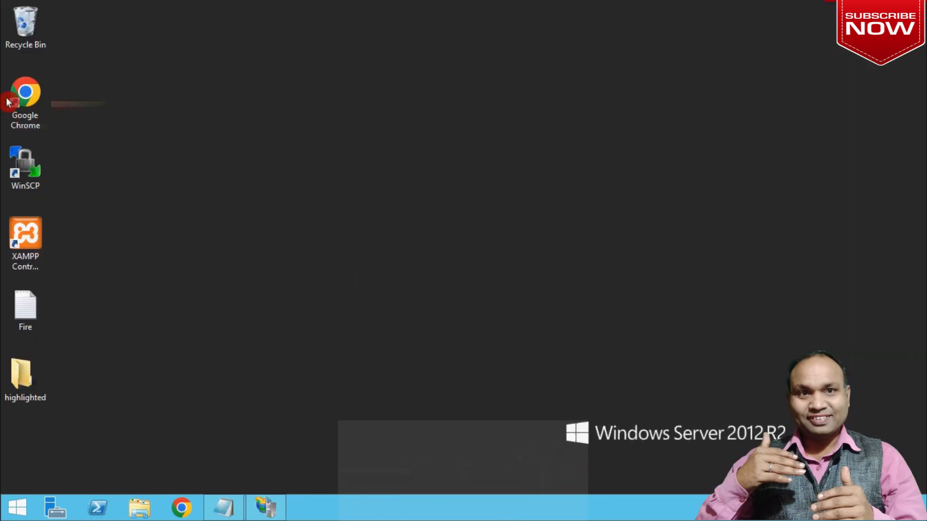
double_click(26, 97)
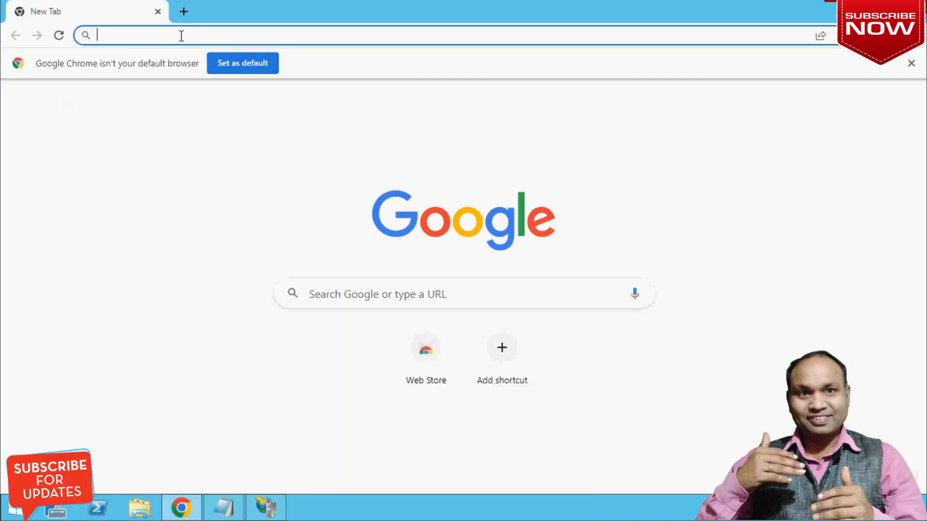
type("https://")
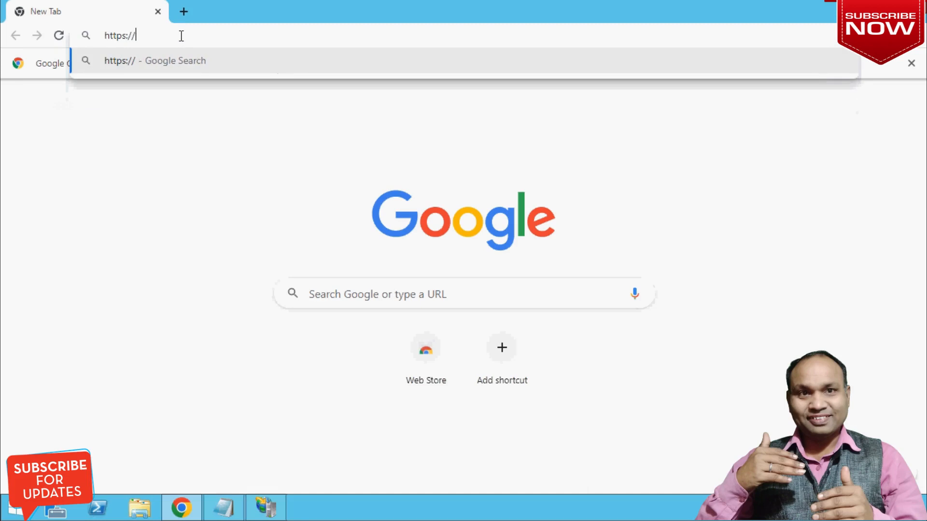
type("172.16")
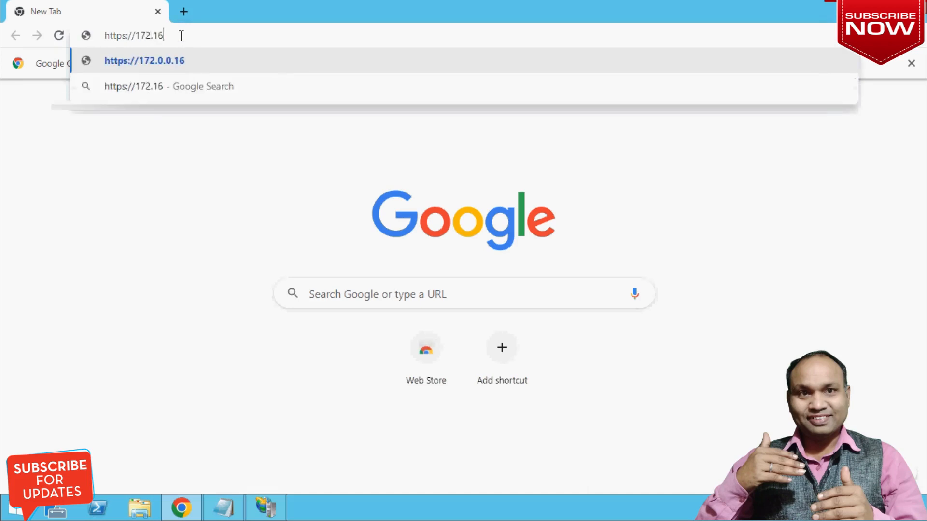
type(".16.16:")
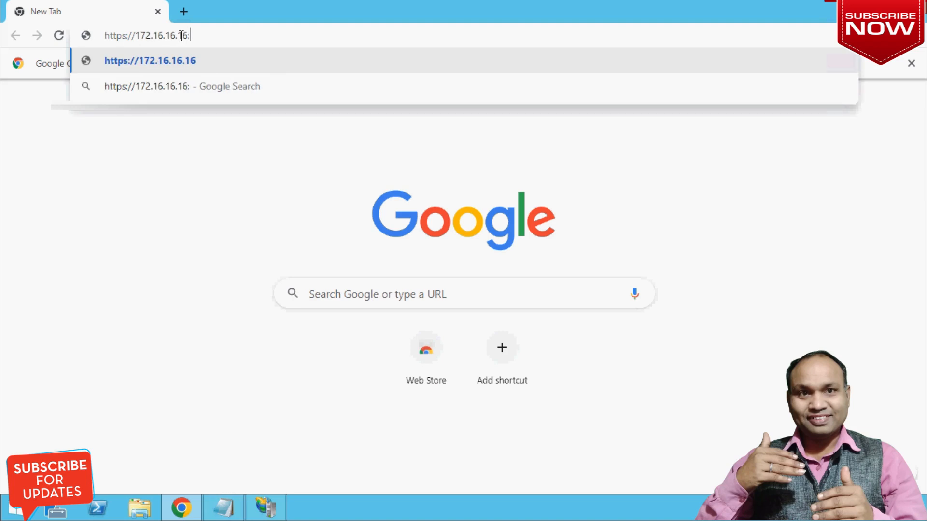
type("4444")
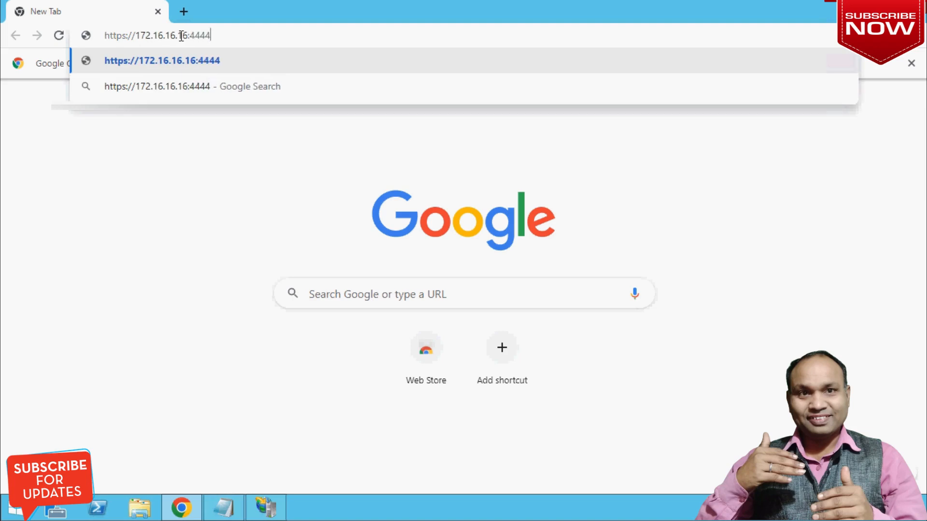
key("Return")
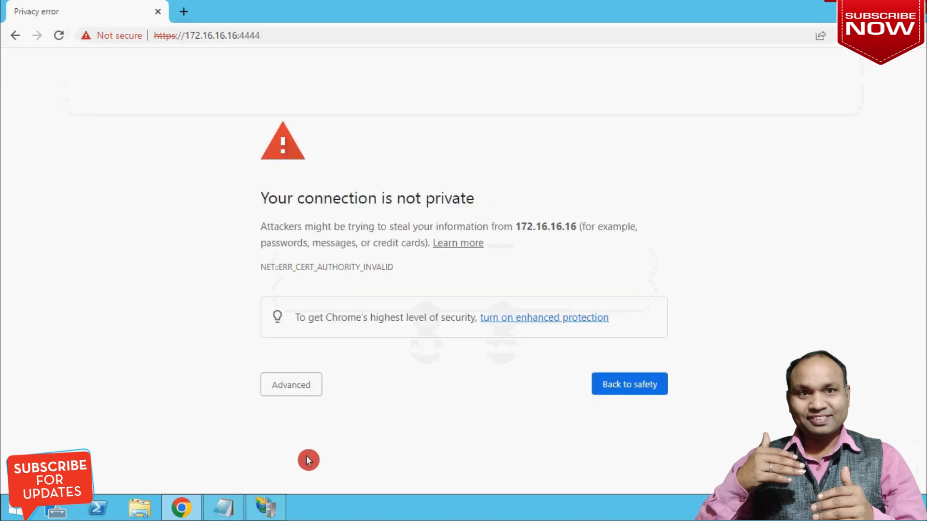
- Proceed past the certificate warning to 172.16.16.16 and log in to Sophos Firewall as admin with the account password
left_click(299, 385)
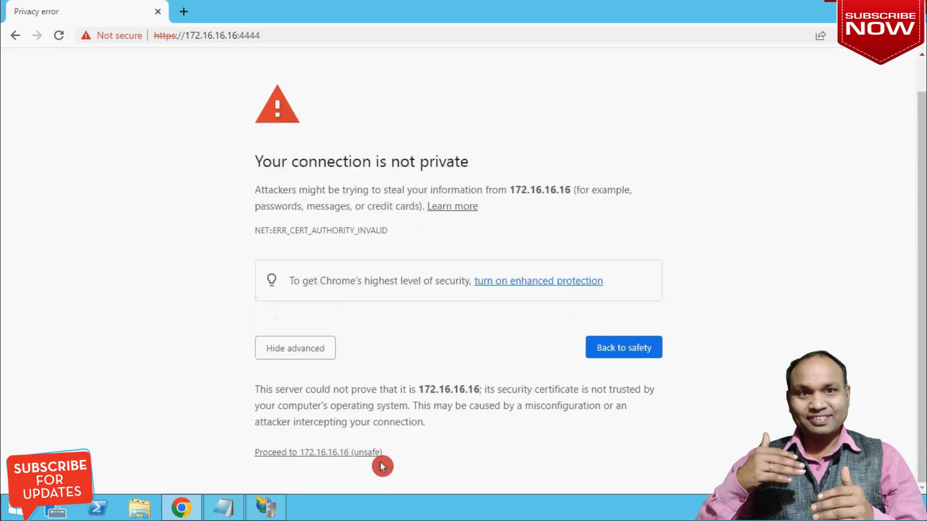
left_click(323, 451)
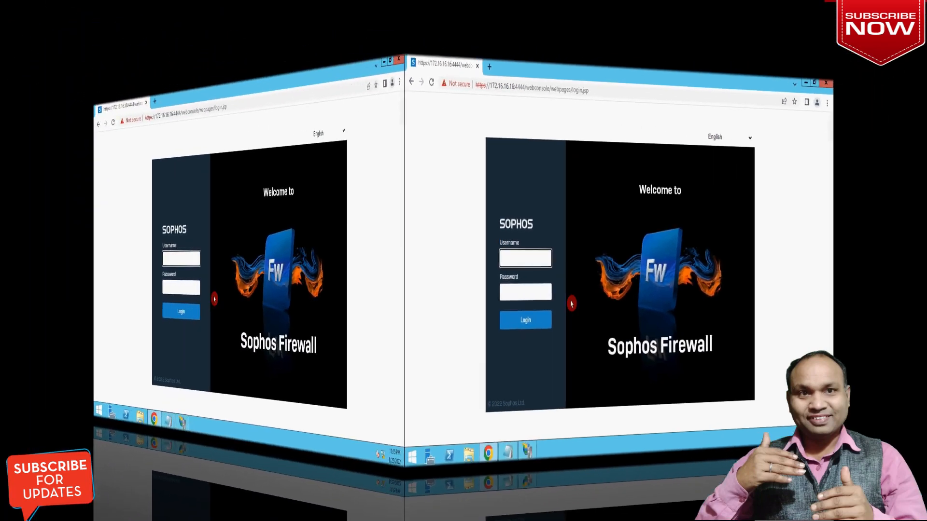
type("ad")
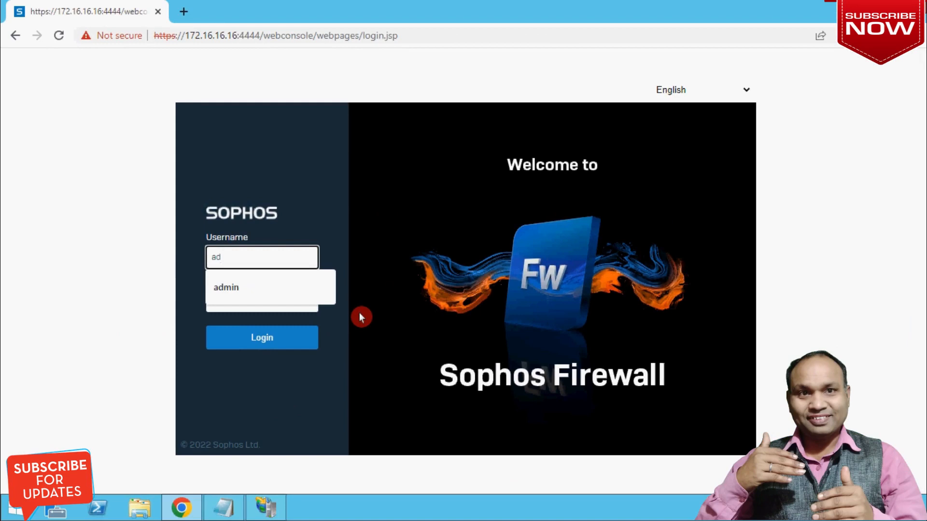
key("Tab")
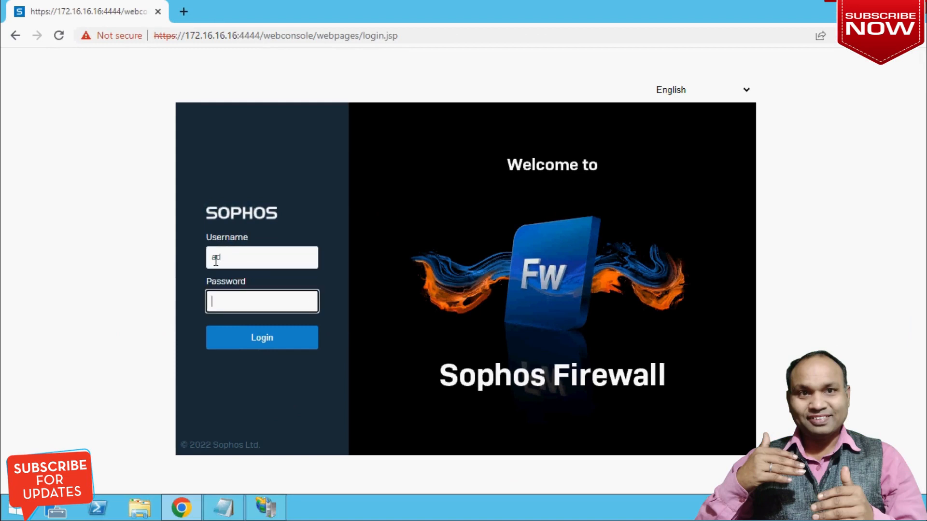
left_click_drag(218, 260, 175, 265)
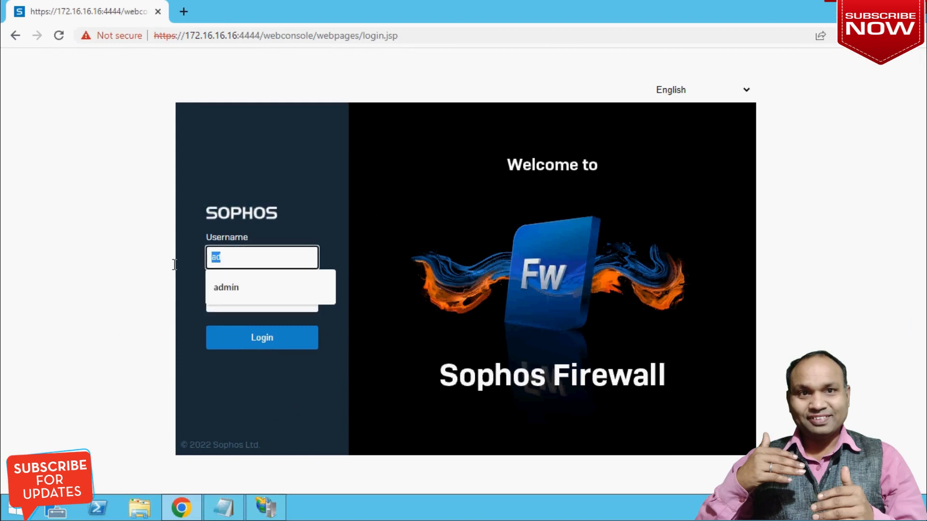
left_click(269, 289)
left_click(252, 304)
type("*******")
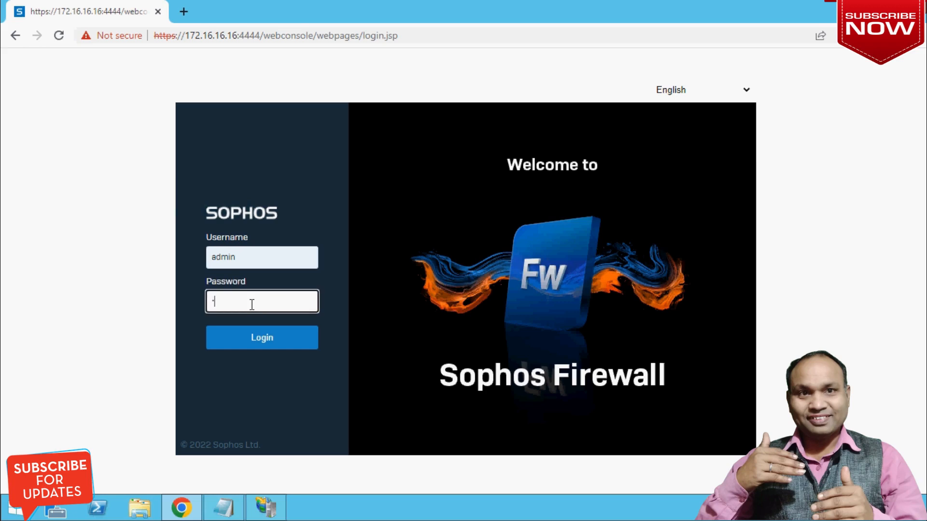
type("*****")
key("Return")
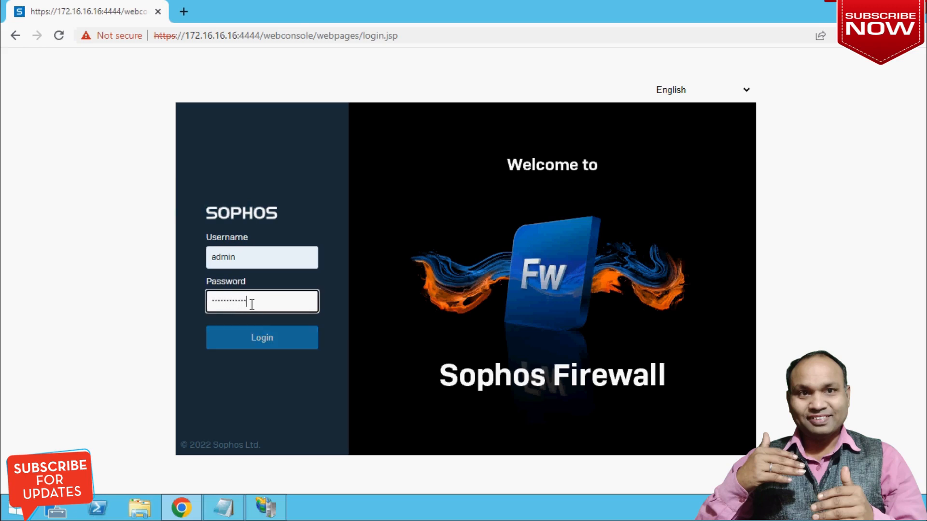
left_click(268, 338)
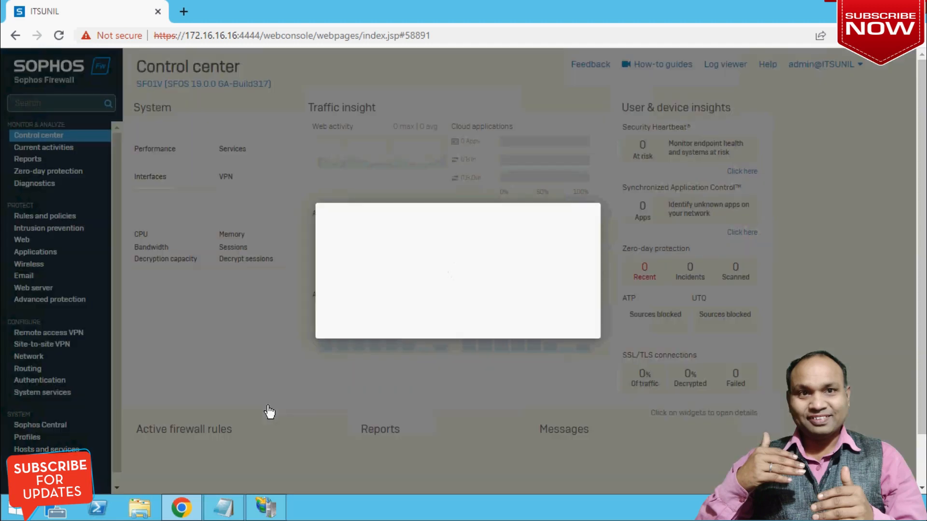
- Skip creating the secure storage master key for now
left_click(503, 266)
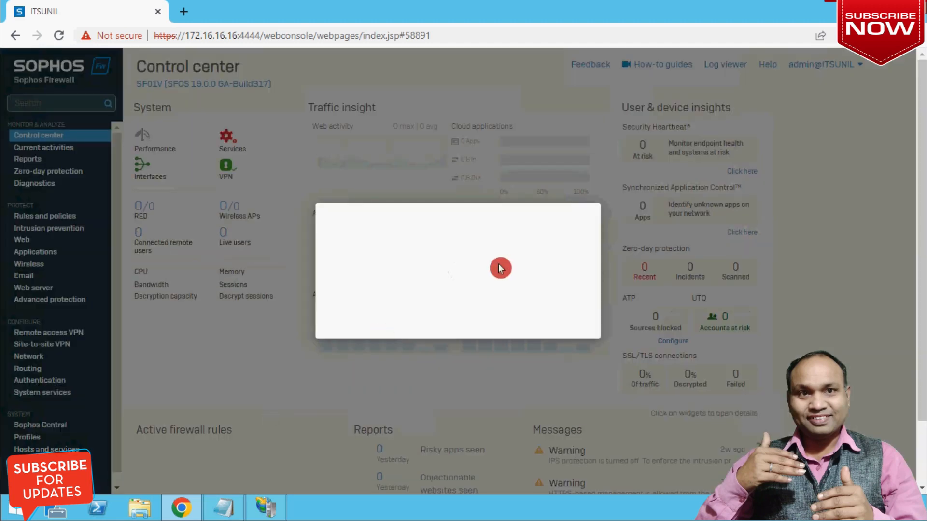
left_click(535, 226)
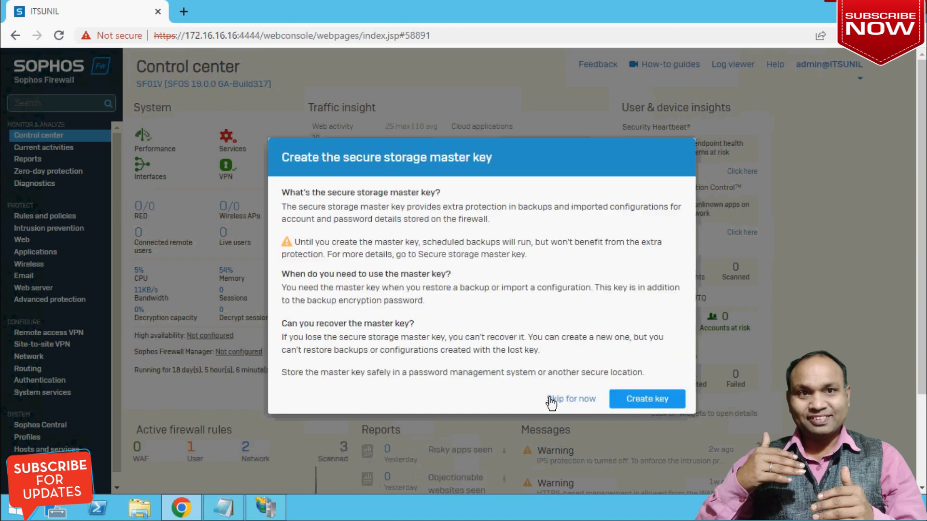
left_click(560, 401)
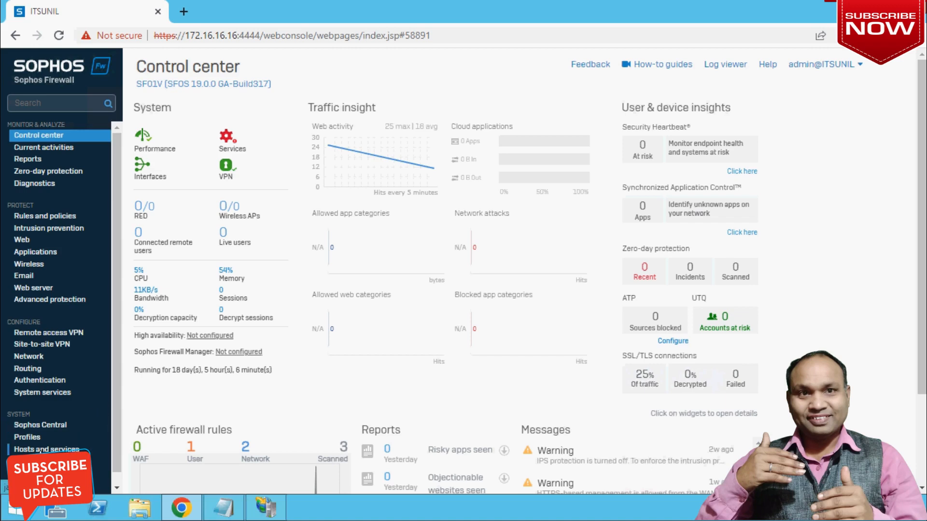
- Add an IPv4 IP host named Web Server with the address 172.16.16.17 and save it
left_click(38, 450)
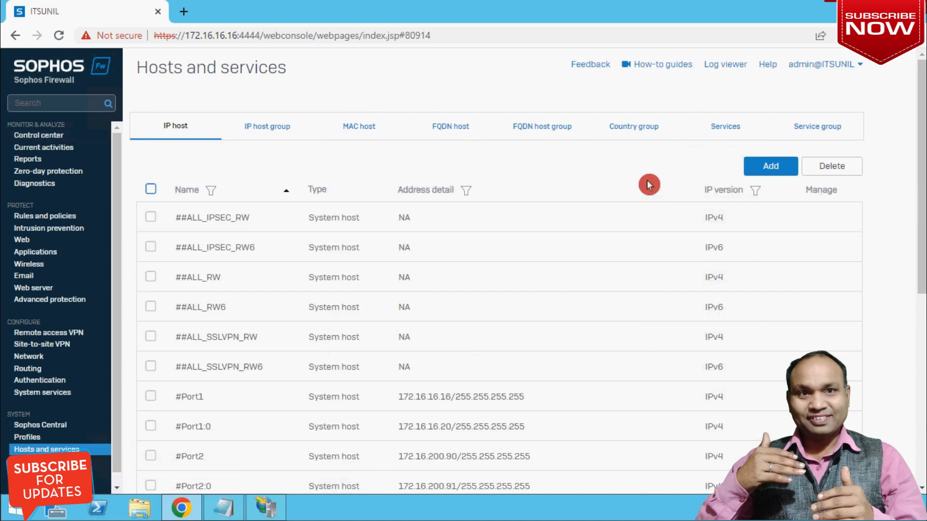
left_click(764, 173)
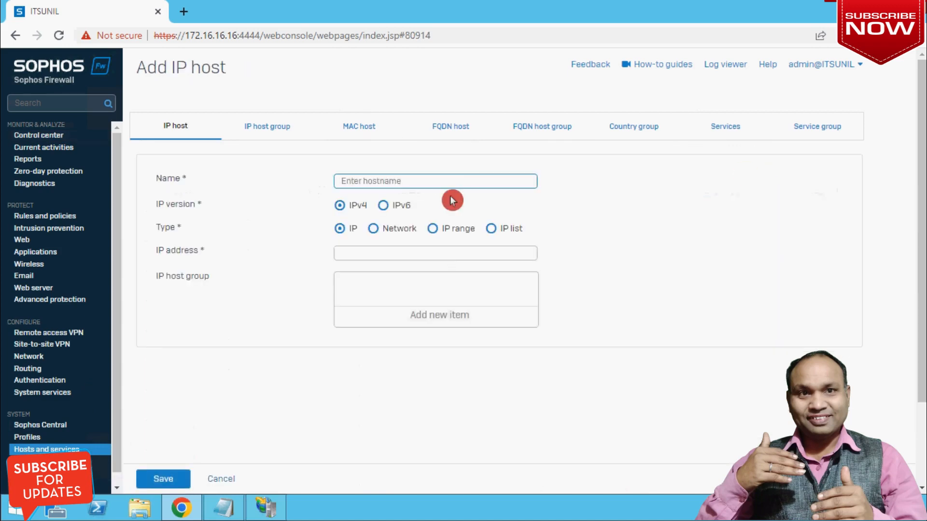
type("W")
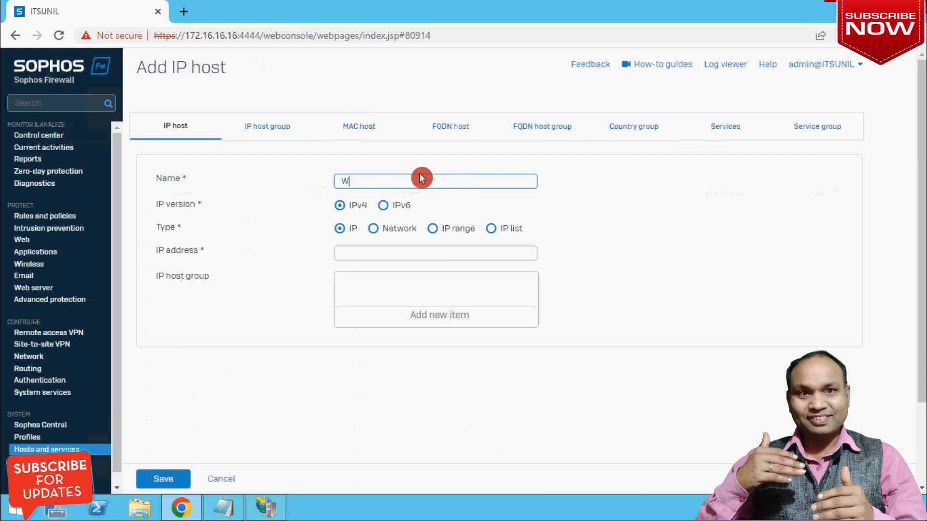
type("eb Server")
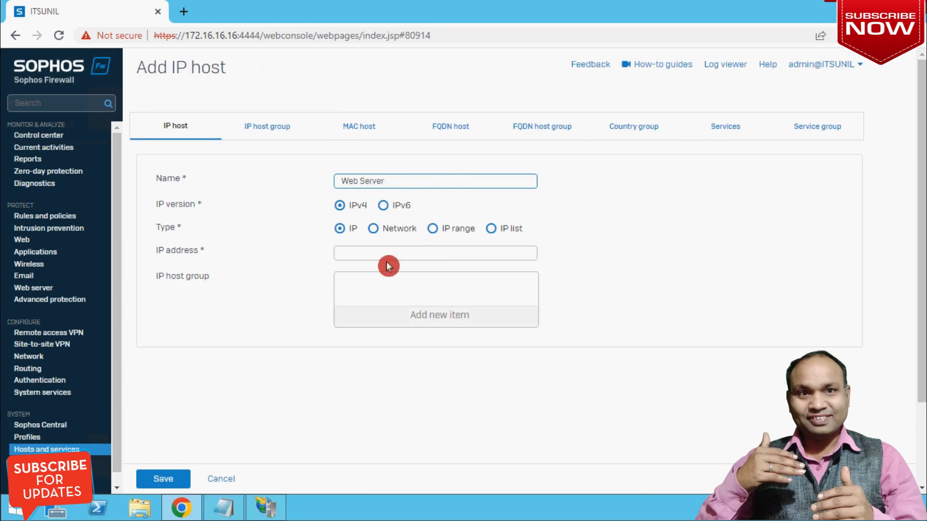
left_click(373, 252)
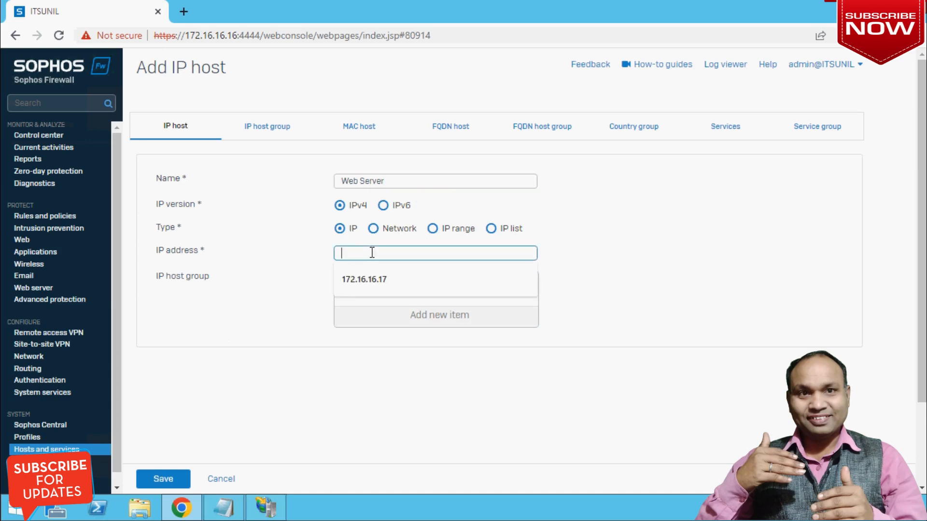
left_click(371, 280)
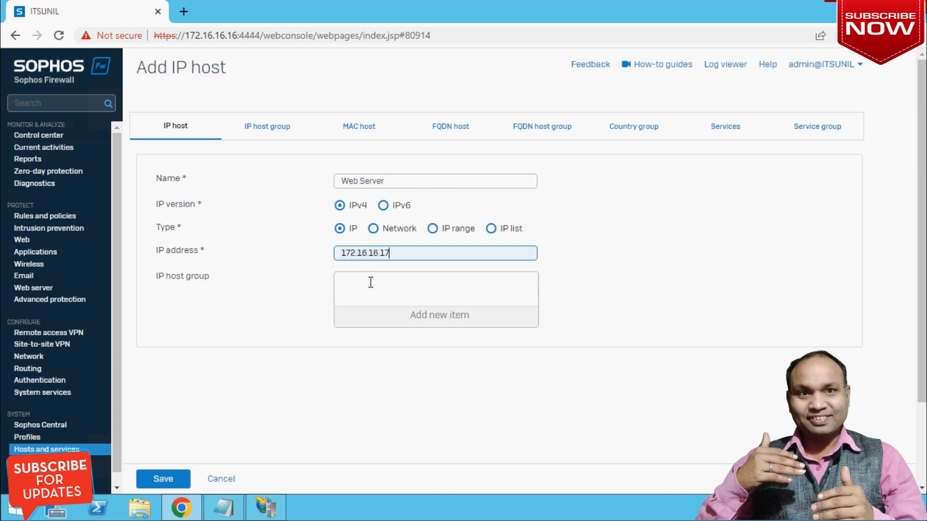
left_click(169, 481)
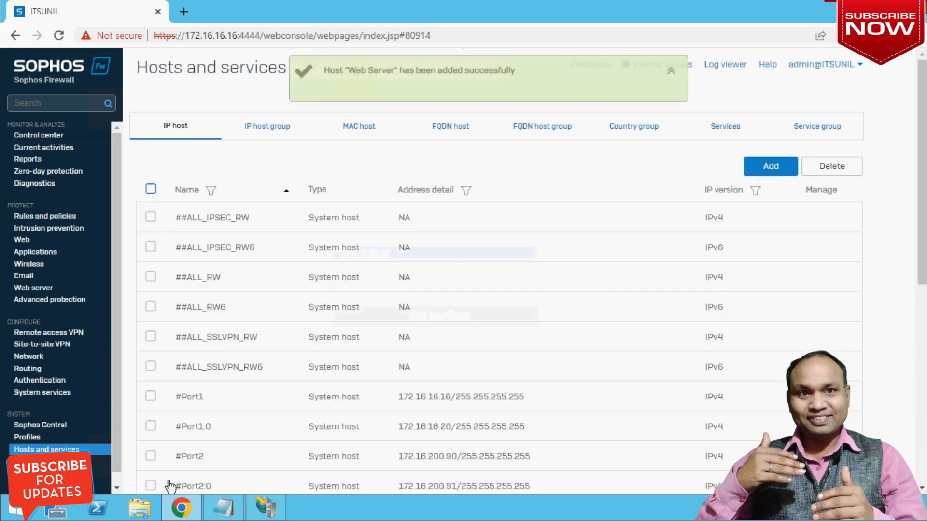
- Add a TCP service named 88 with destination port 88 under Hosts and services and save it
left_click(725, 126)
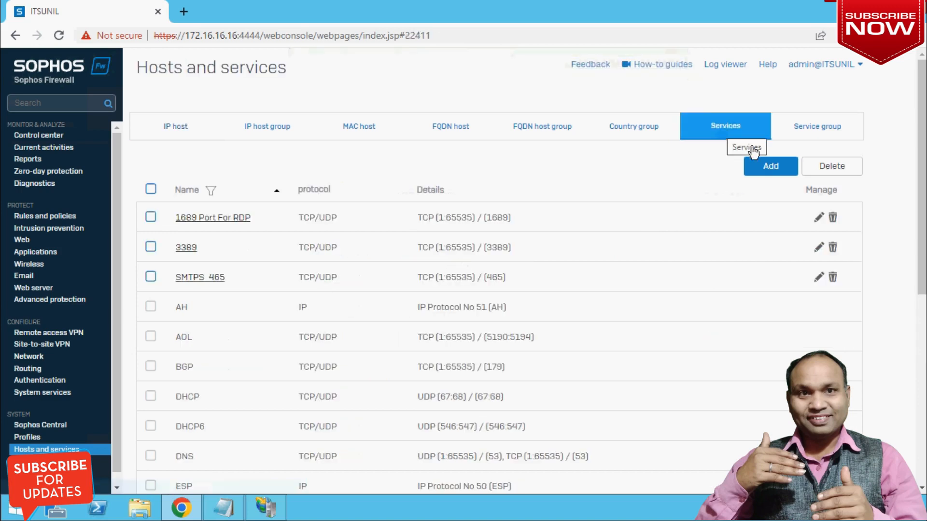
left_click(769, 167)
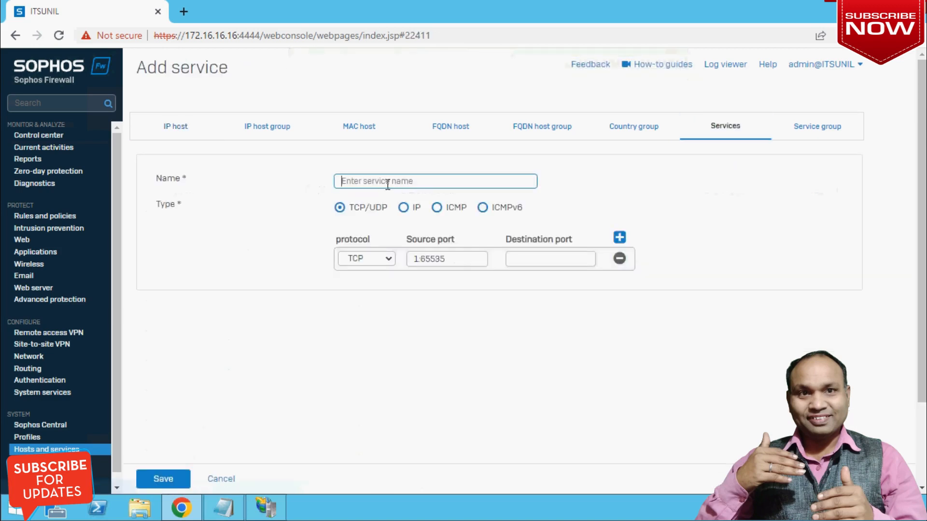
type("We")
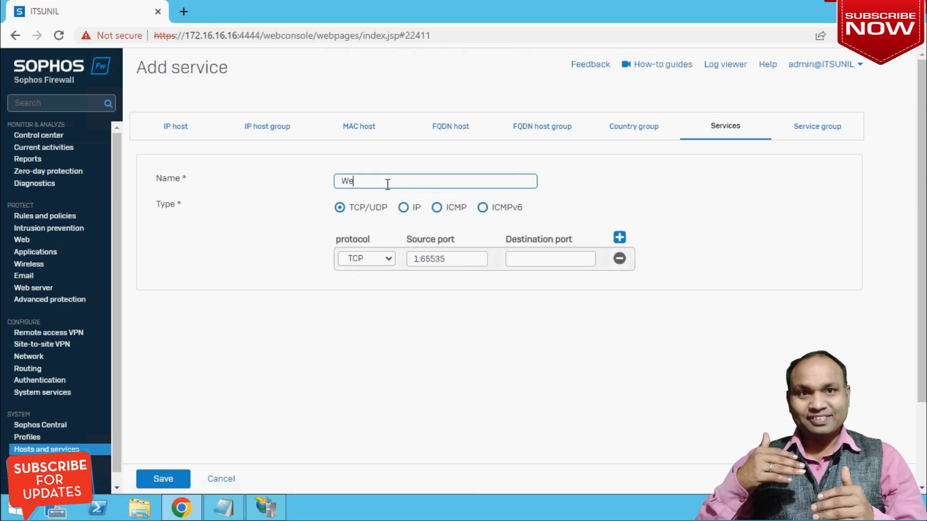
type("b Serve")
key("ctrl+a")
key("BackSpace")
type("88")
left_click(526, 261)
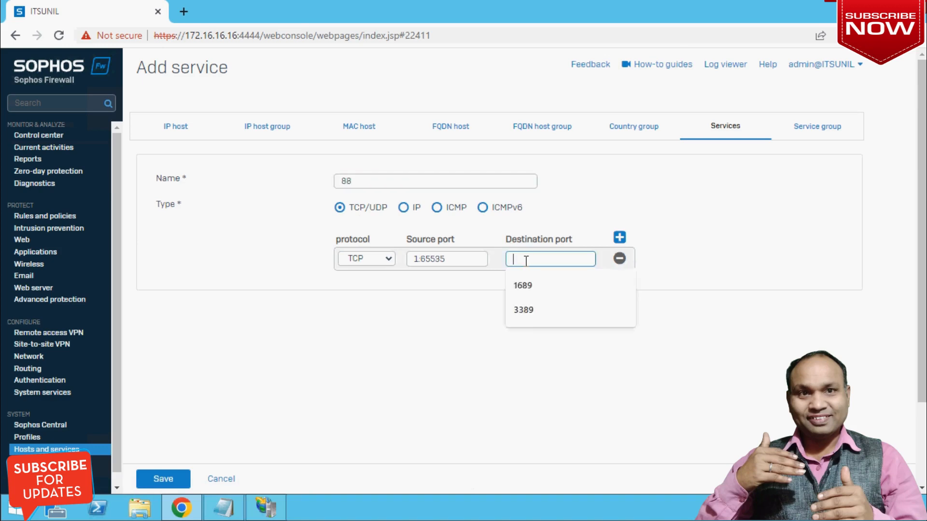
type("88")
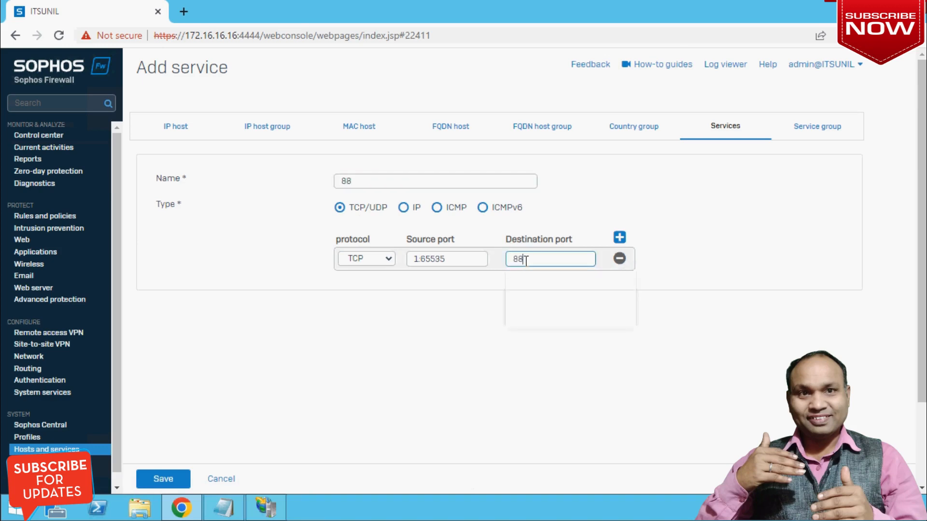
left_click(163, 479)
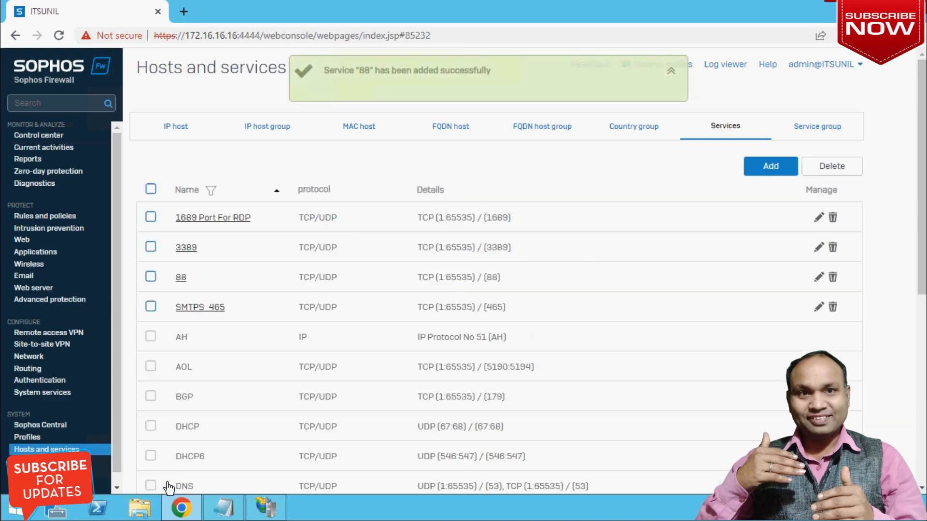
- Check the IP addresses assigned to the firewall's LAN and WAN interfaces
left_click(45, 218)
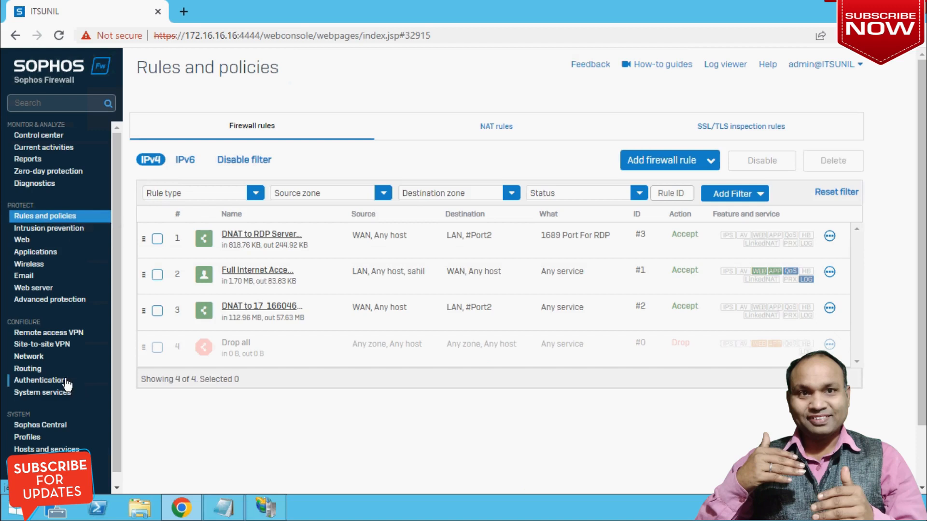
left_click(29, 357)
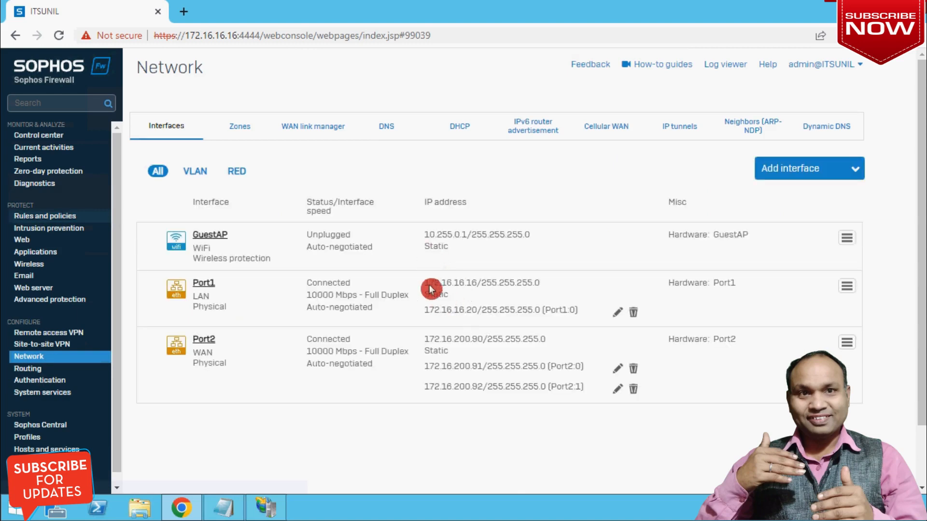
left_click_drag(455, 284, 477, 281)
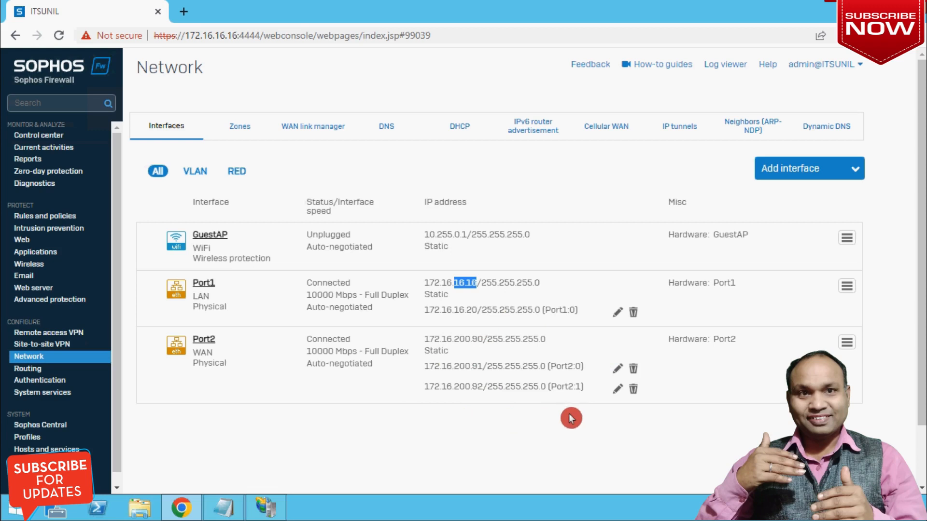
- Start a DNAT rule with the server access assistant, choosing Web Server - 172.16.16.17 as internal server and #Port2 - 172.16.200.90 as public IP
left_click(42, 216)
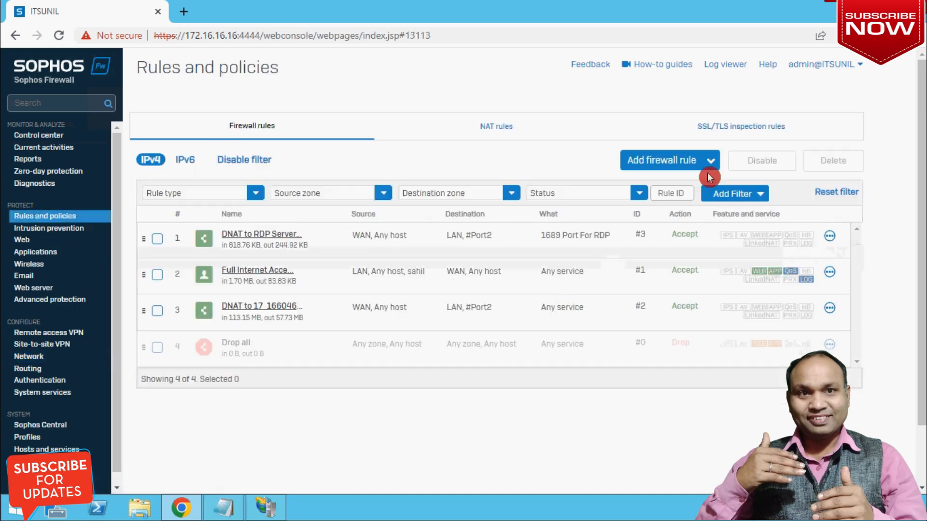
left_click(711, 163)
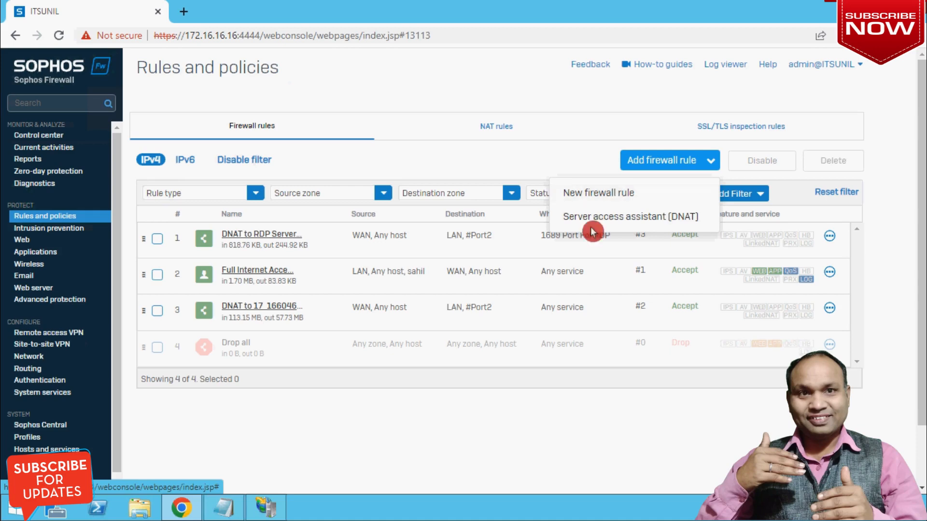
left_click(642, 222)
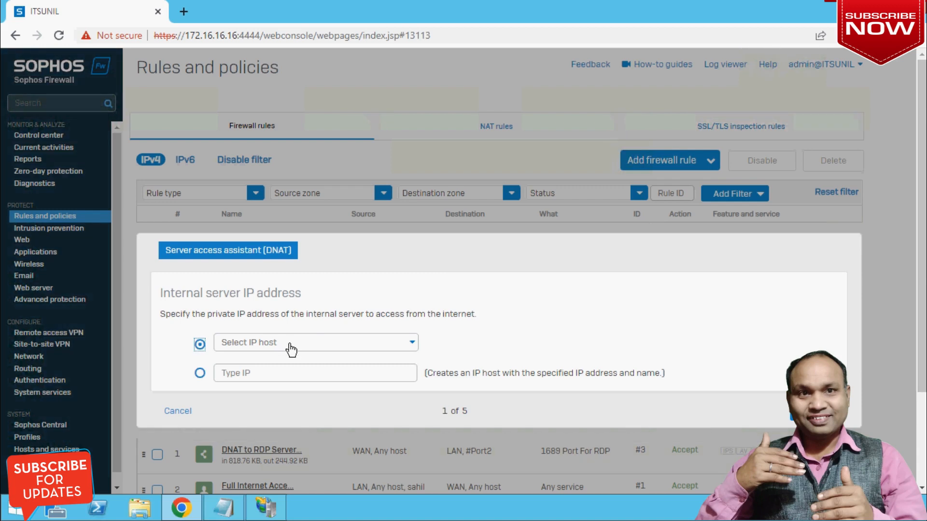
left_click(310, 346)
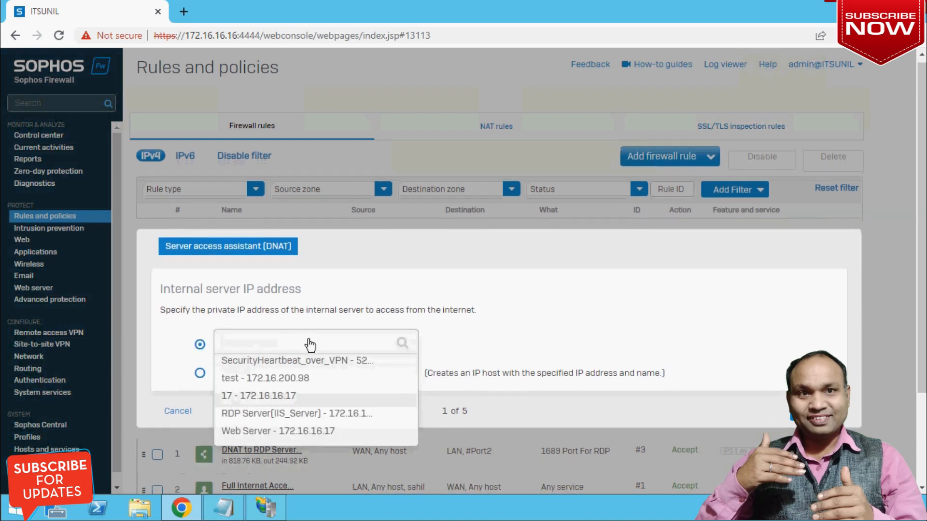
type("web")
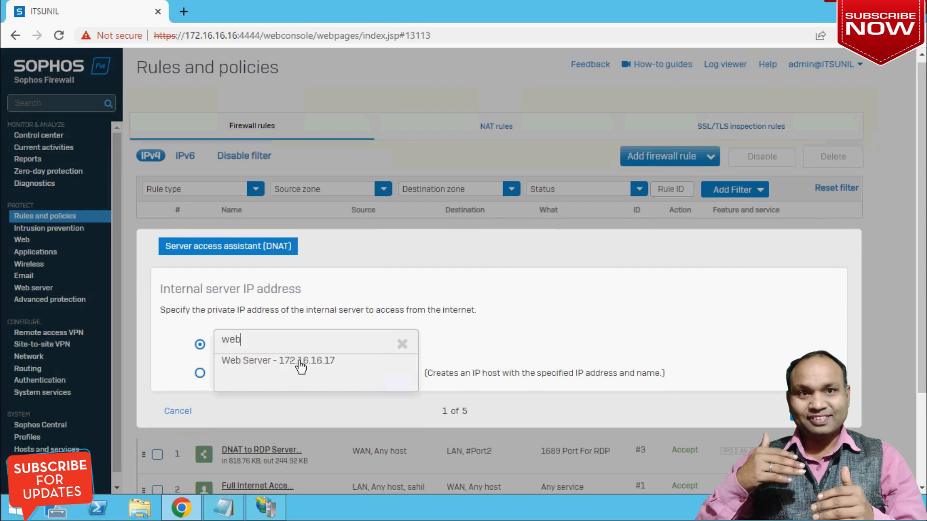
left_click(299, 362)
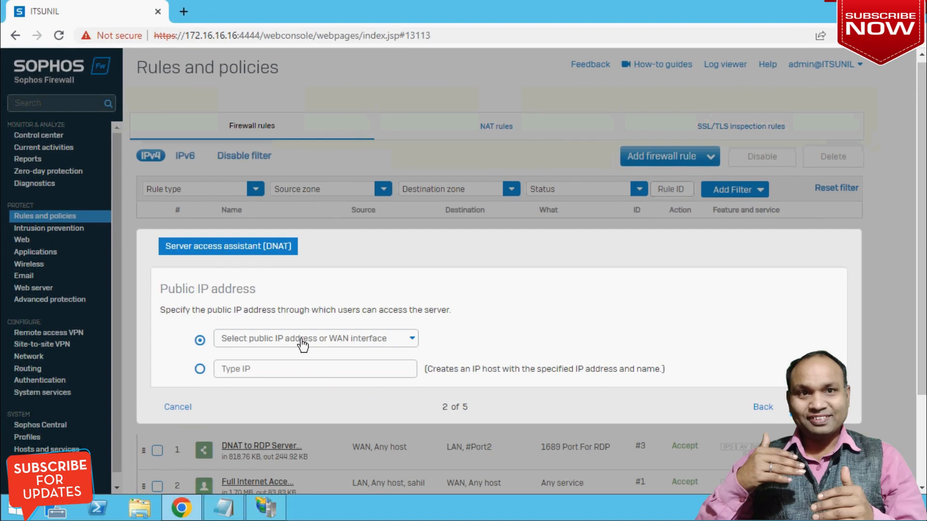
left_click(303, 344)
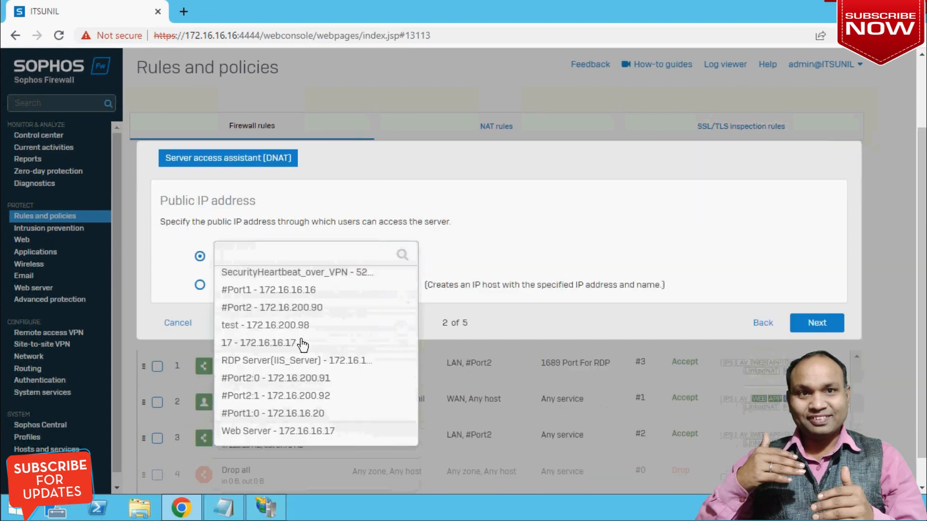
left_click(313, 310)
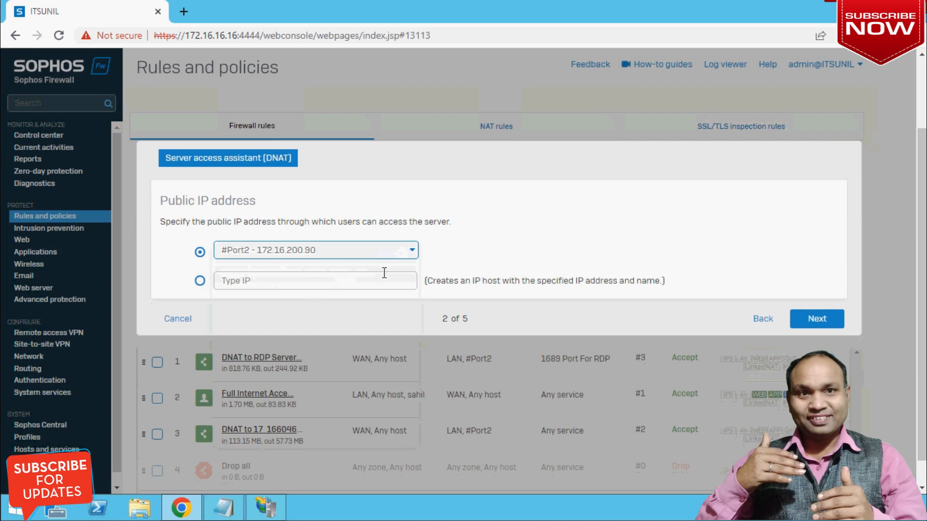
- Pick #Port2 - 172.16.200.90 again as the public IP address and continue to the services page of the assistant
left_click(405, 254)
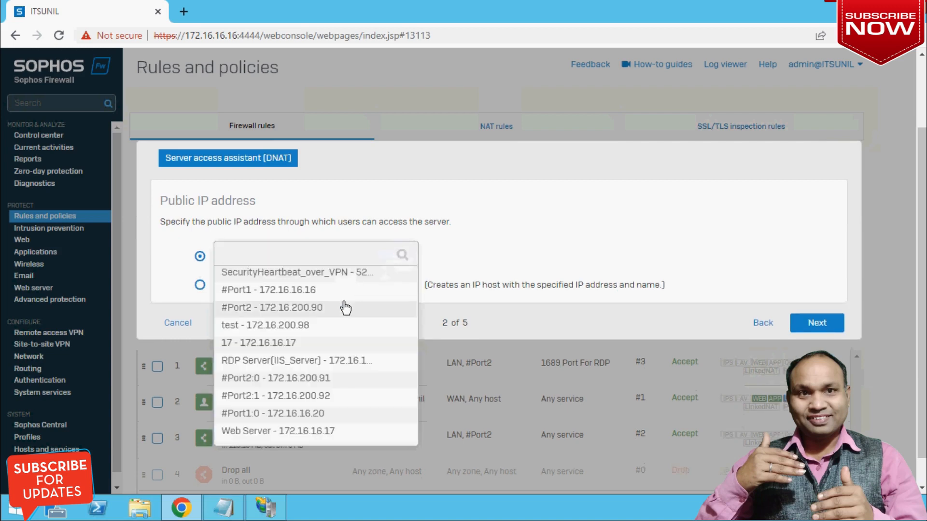
left_click(311, 309)
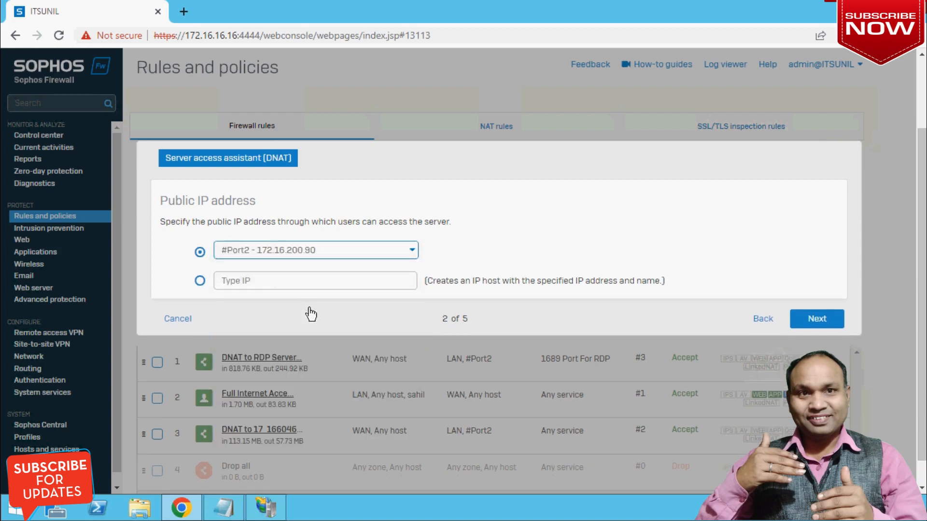
left_click(817, 319)
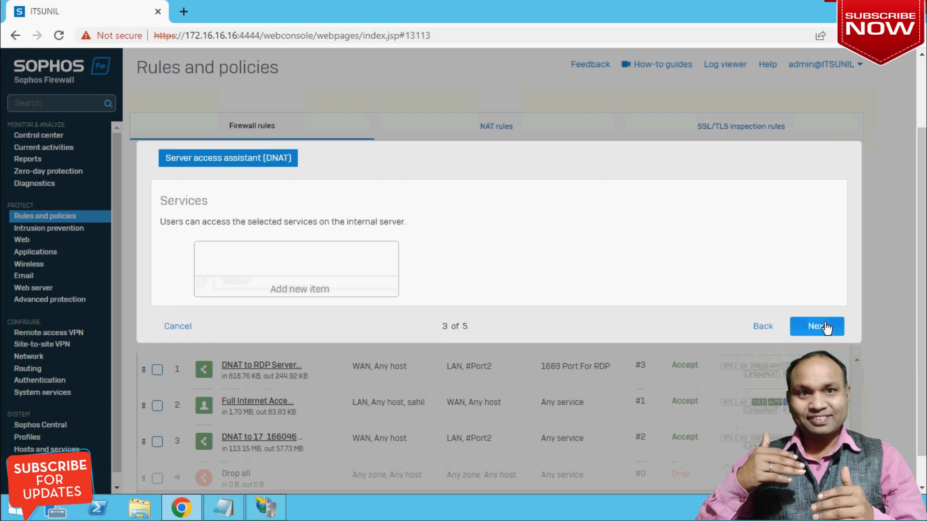
- Add service 88 as the service users can access on the internal server and continue to the external sources
left_click(301, 298)
left_click(284, 276)
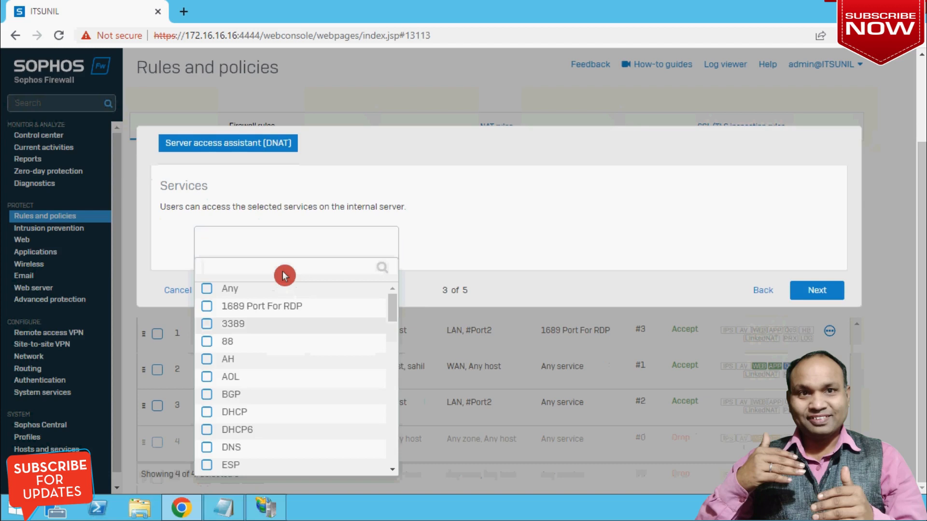
type("88")
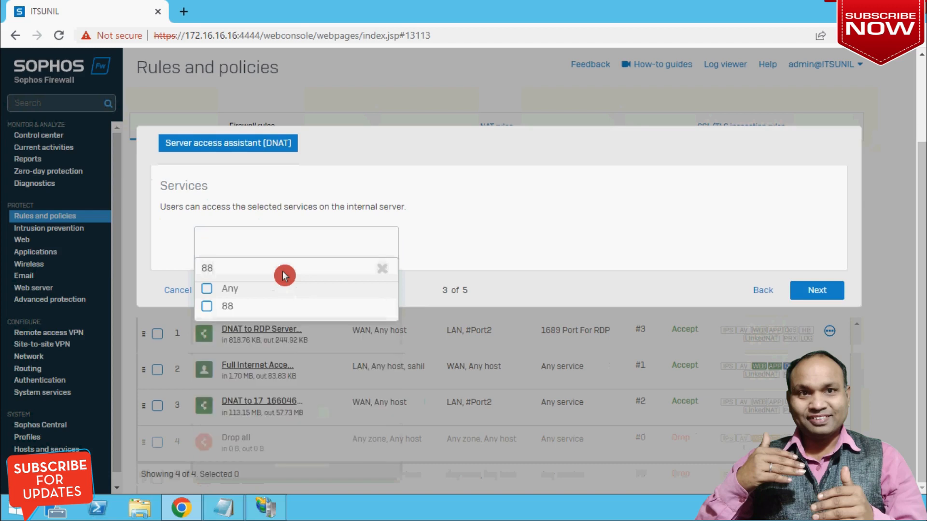
left_click(206, 306)
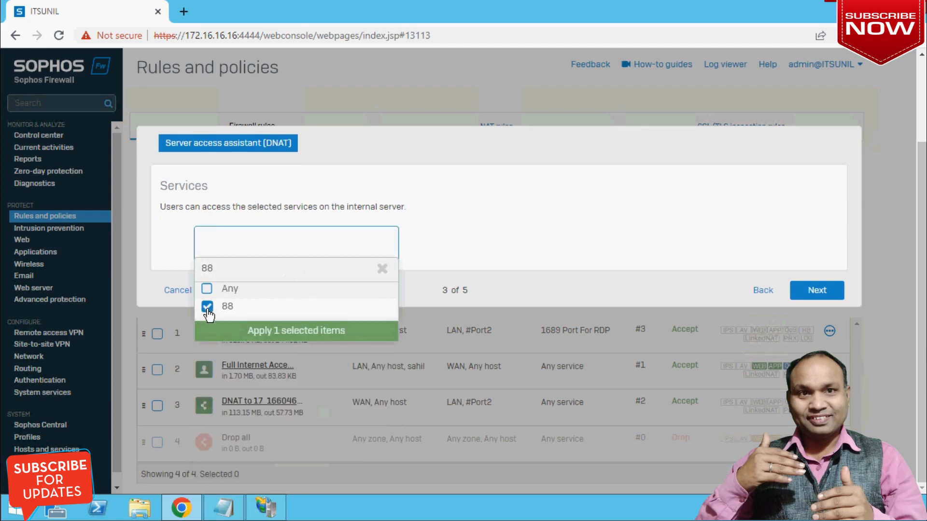
left_click(276, 334)
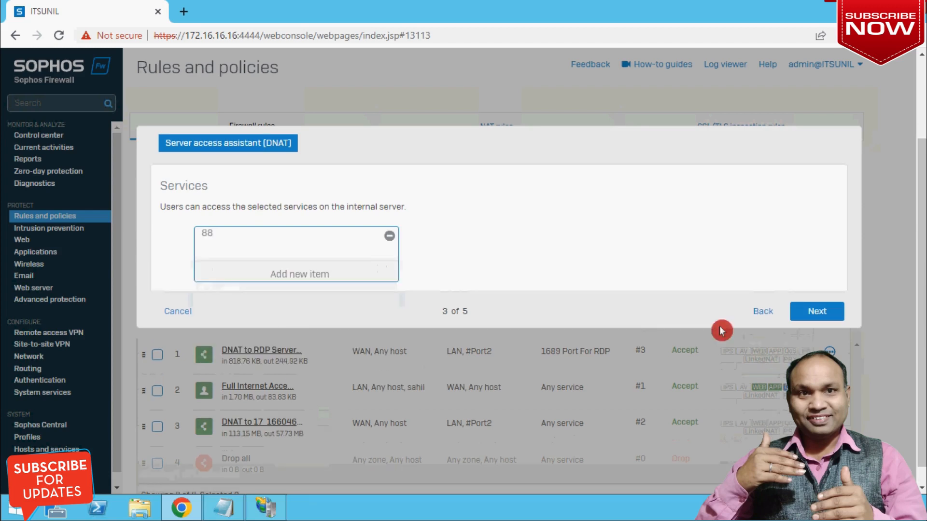
left_click(818, 312)
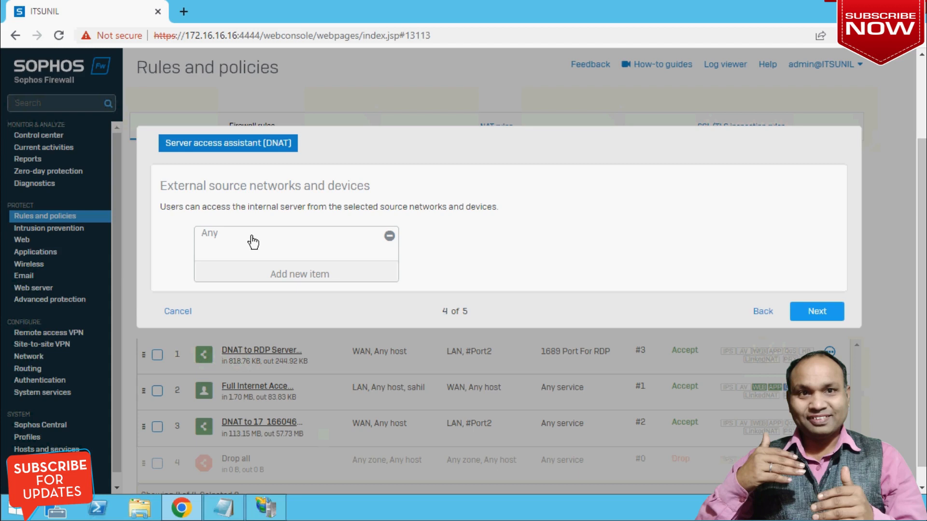
- Browse the available source networks and devices, keep Any as the external source, and continue to the review page
left_click(297, 281)
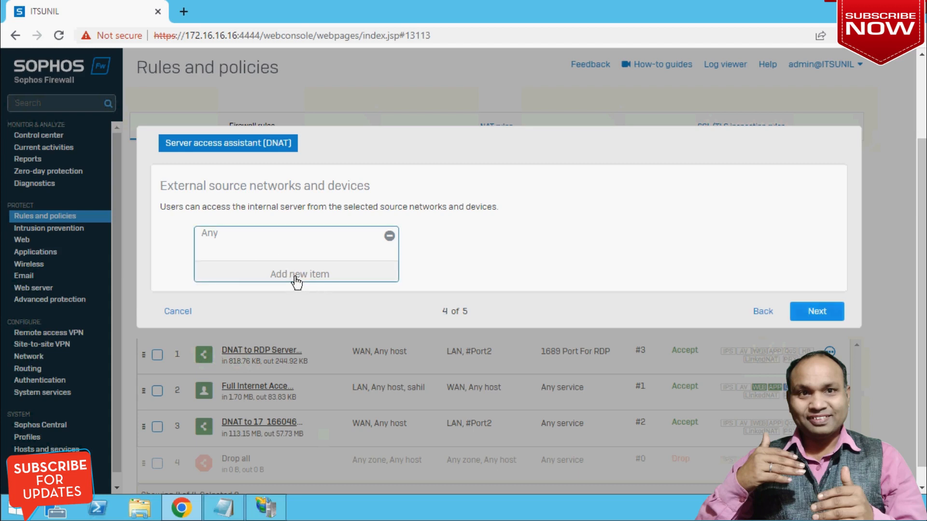
scroll(249, 420, "down", 5)
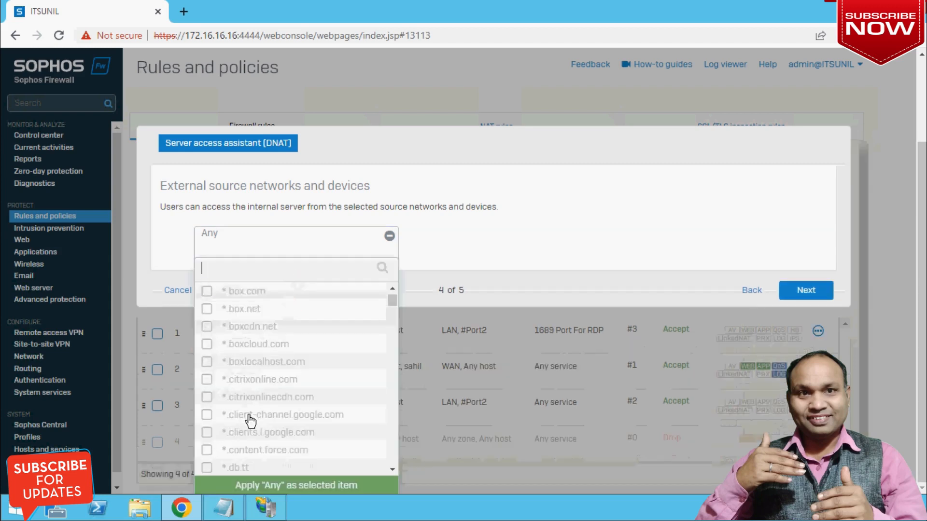
scroll(252, 427, "down", 10)
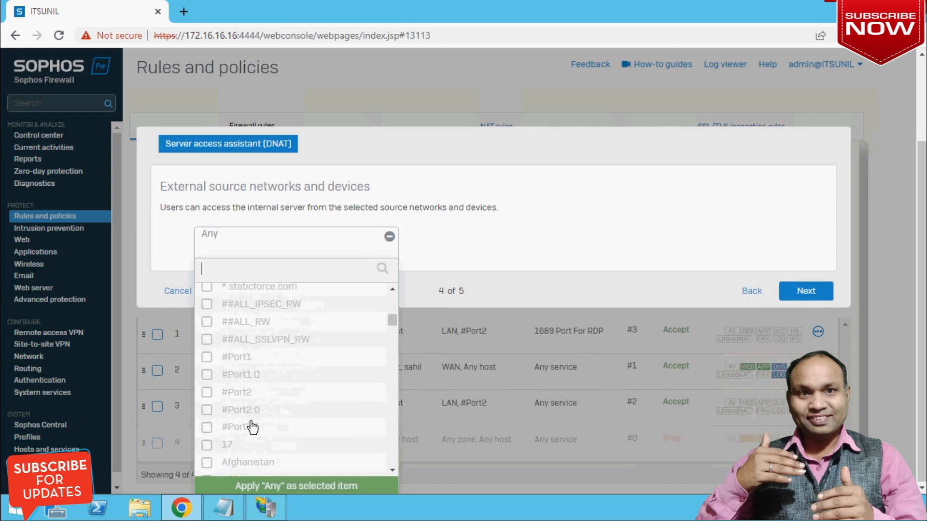
scroll(263, 442, "down", 5)
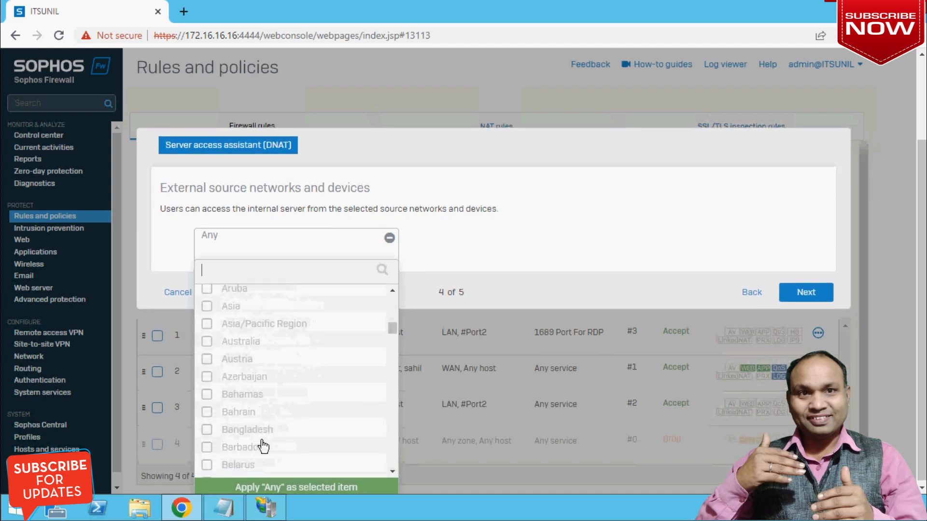
scroll(263, 447, "up", 18)
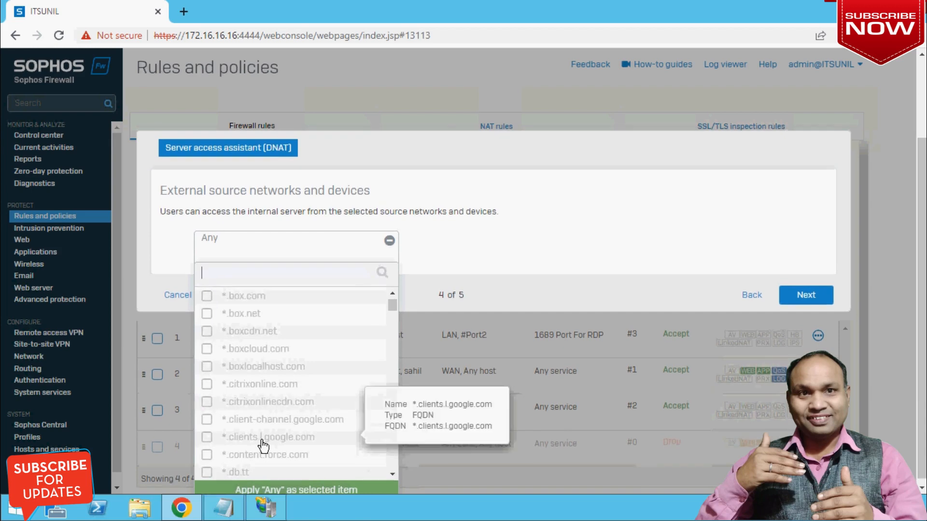
left_click(507, 224)
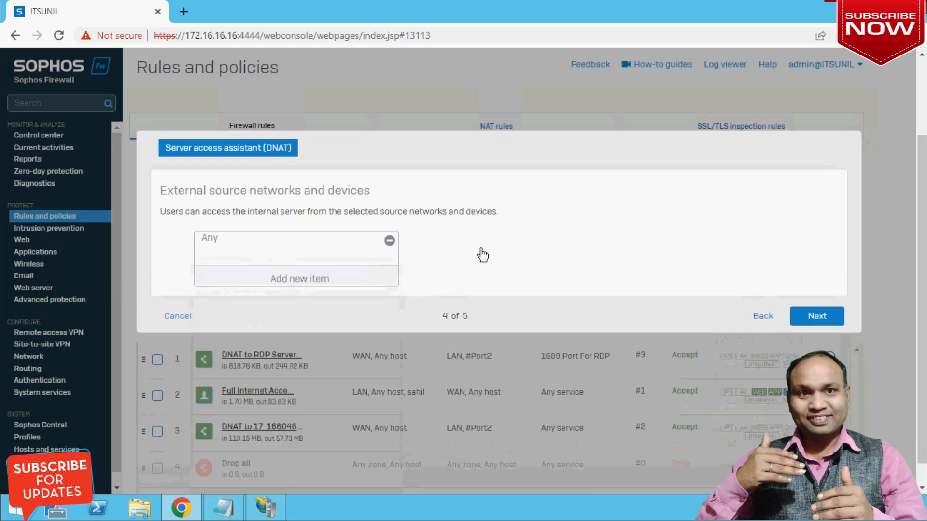
left_click(528, 255)
left_click(814, 316)
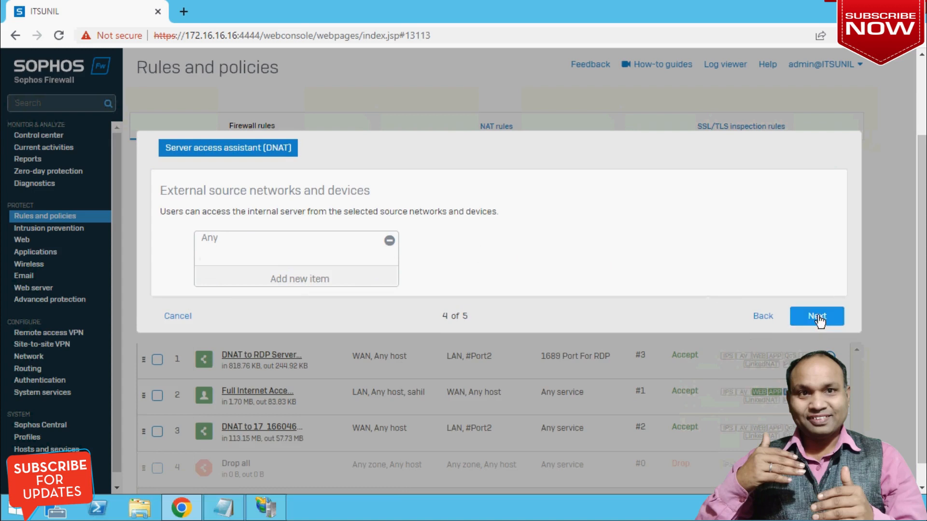
- Review the internal server, public IP address, service and NAT rules in the DNAT summary, then save and finish the configuration
left_click(642, 384)
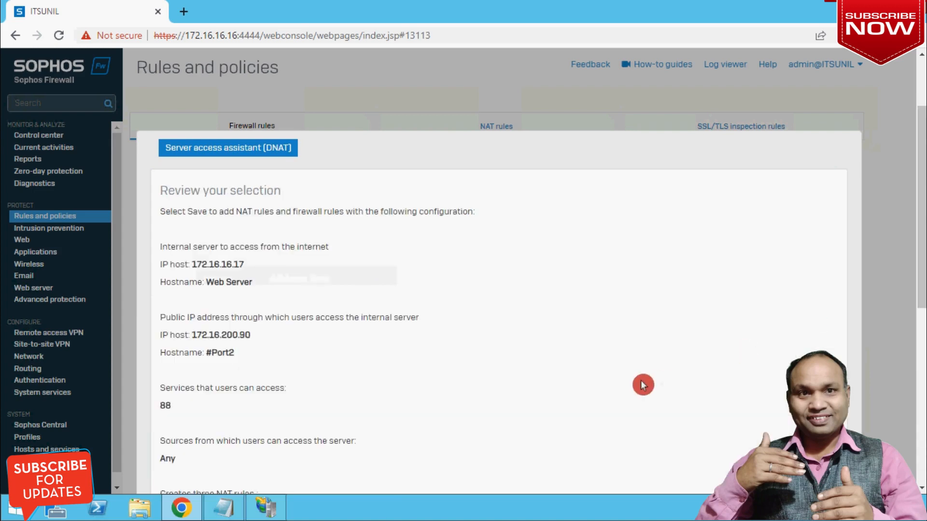
scroll(642, 385, "down", 1)
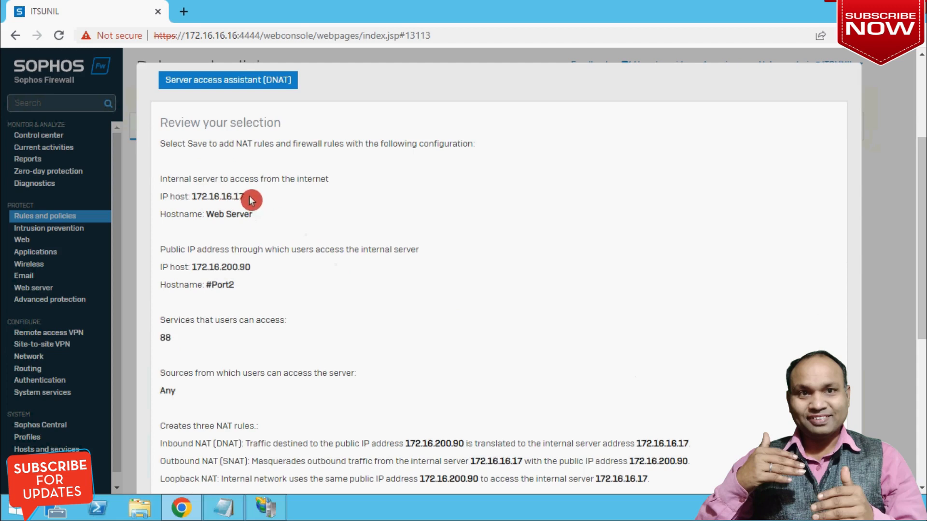
mouse_move(255, 201)
left_mouse_down()
mouse_move(206, 199)
mouse_move(209, 214)
mouse_move(251, 214)
left_mouse_up()
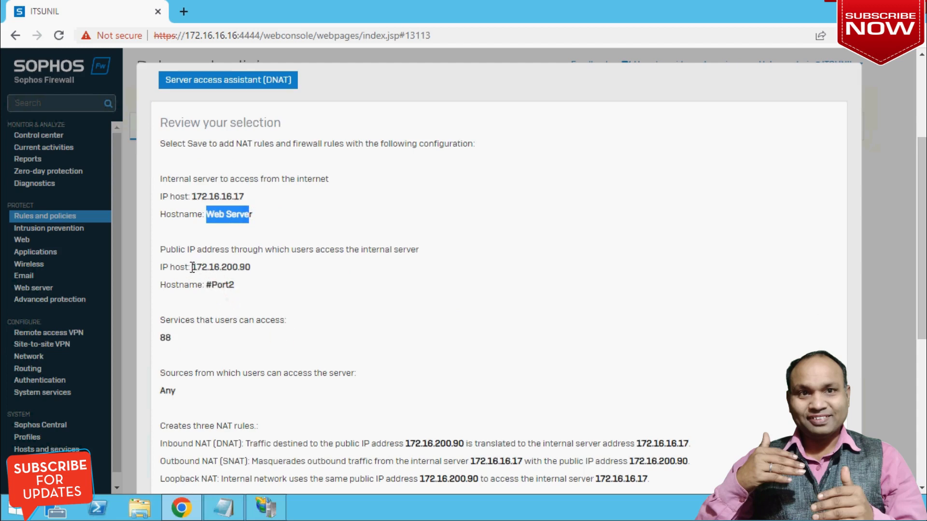
left_click(210, 266)
left_click_drag(191, 267, 262, 269)
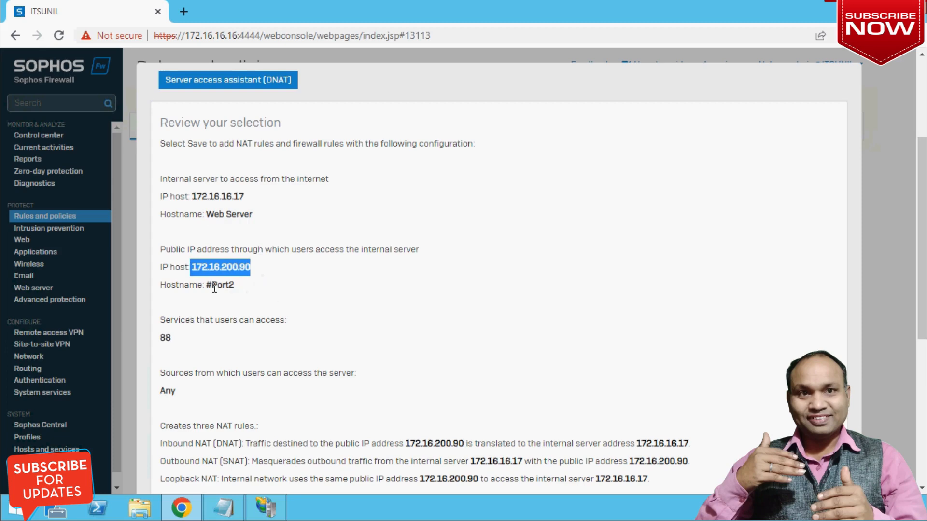
double_click(243, 288)
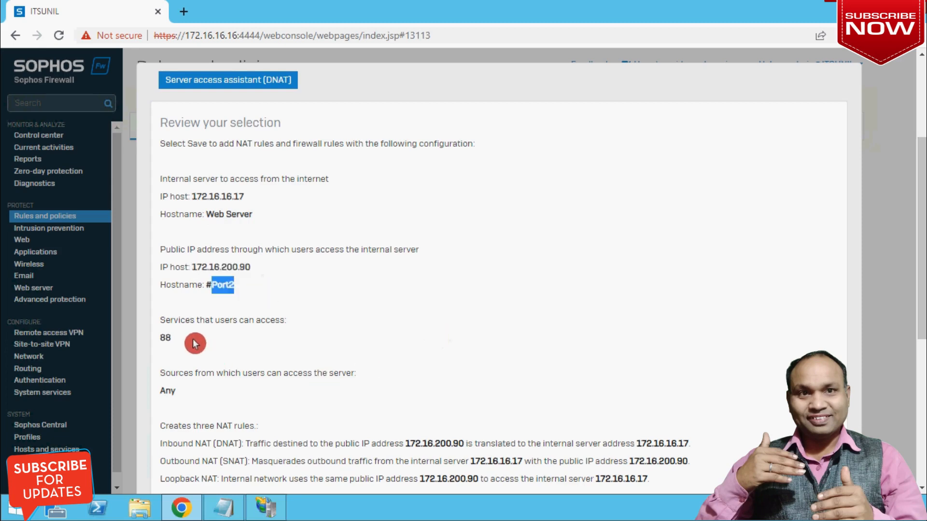
left_click_drag(166, 338, 172, 337)
scroll(519, 357, "down", 2)
scroll(542, 355, "down", 5)
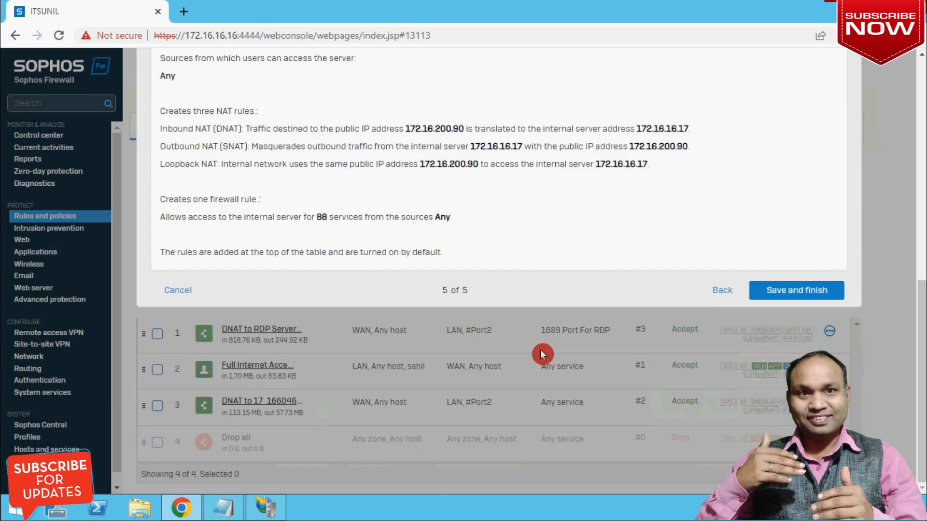
left_click(788, 291)
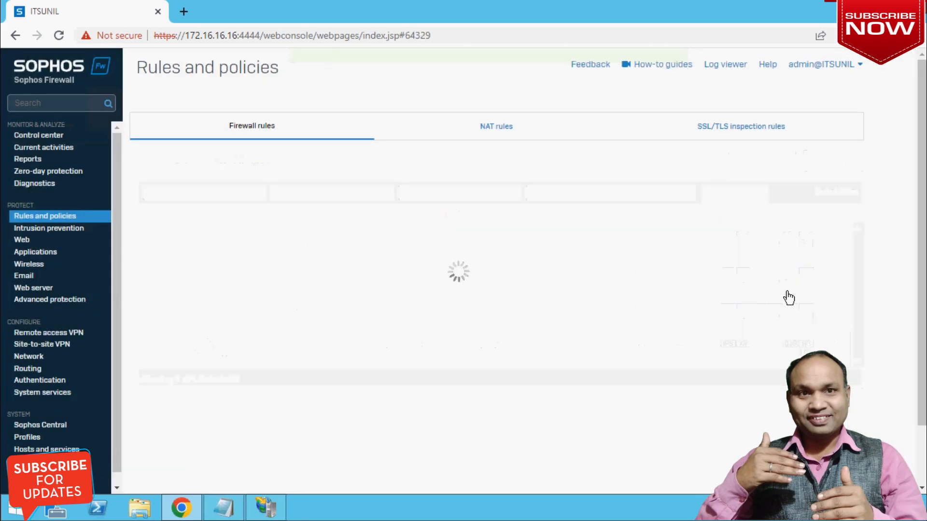
left_click(768, 308)
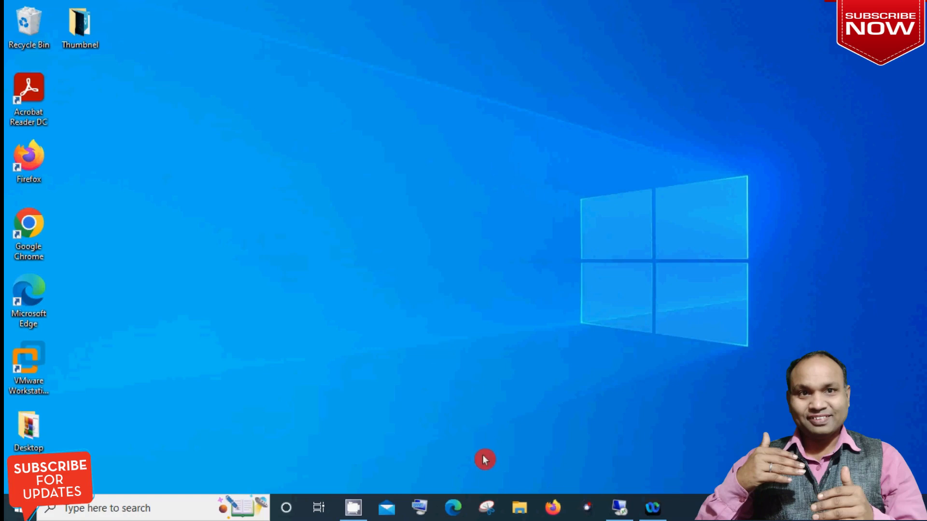
left_click(557, 508)
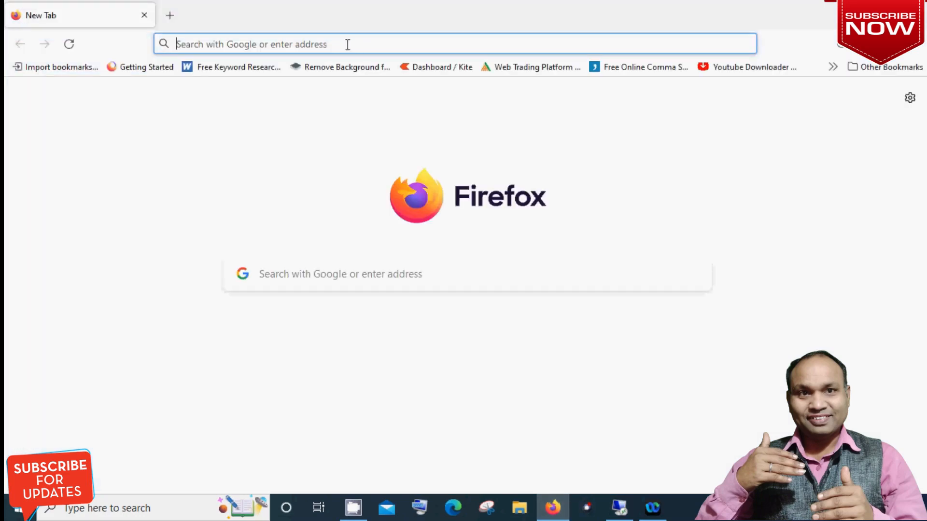
left_click(347, 44)
type("http")
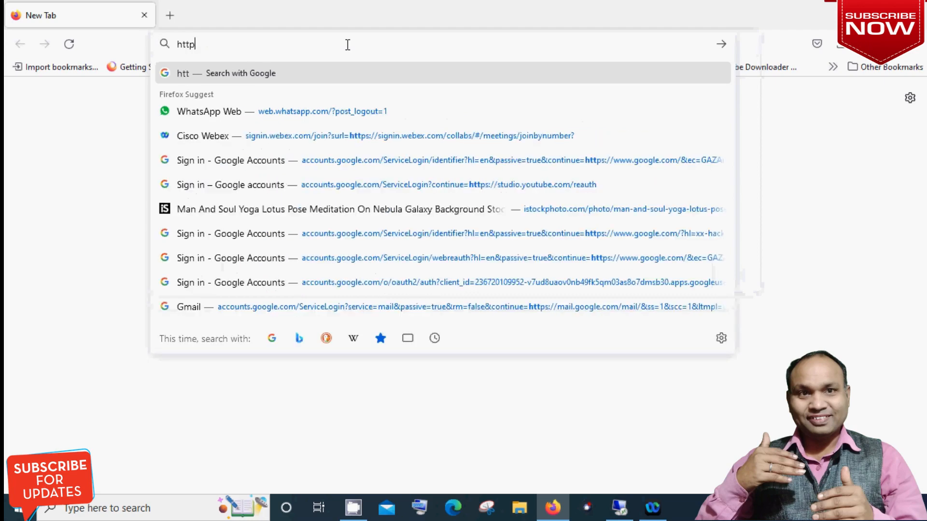
type("://")
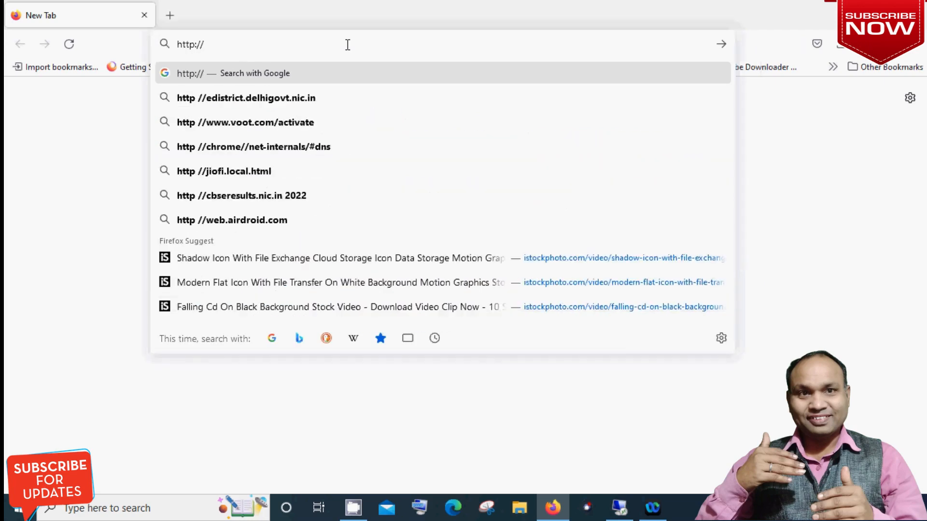
type("172.1")
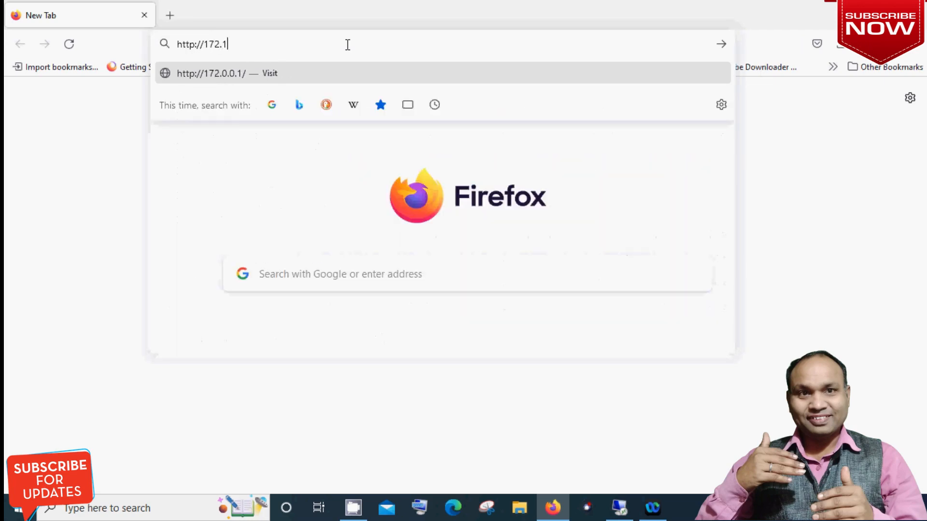
type("6.20")
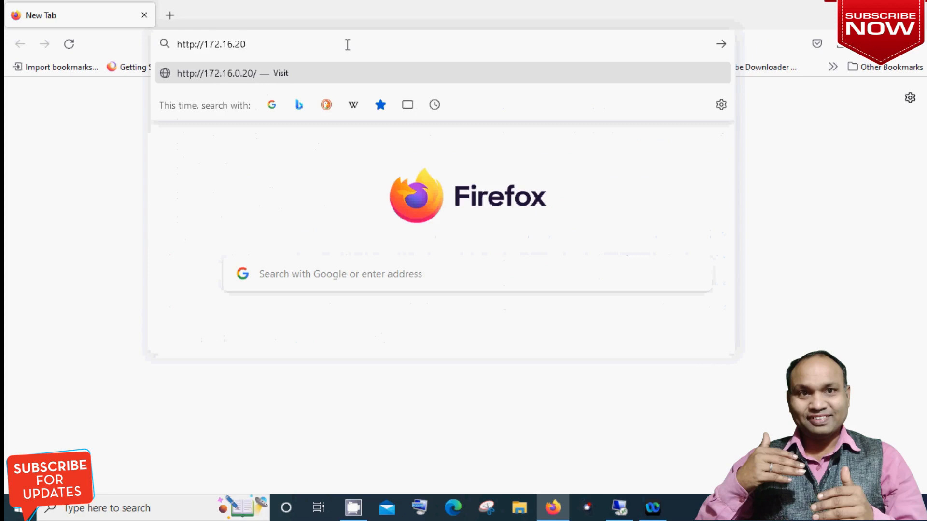
type("0")
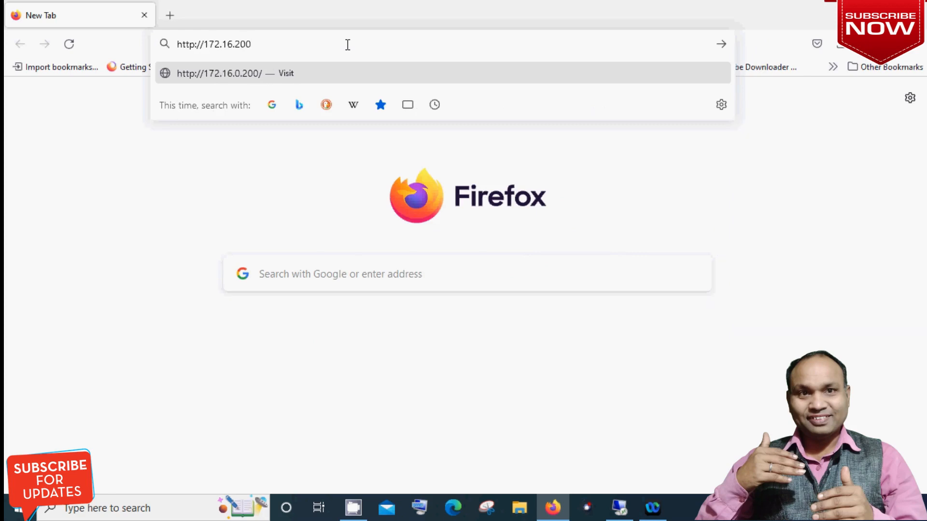
type(".90:88")
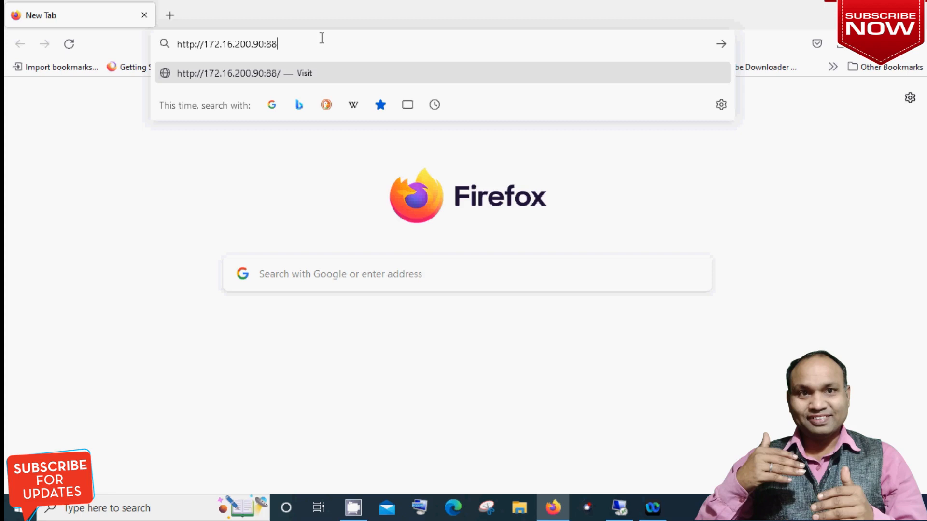
key("Return")
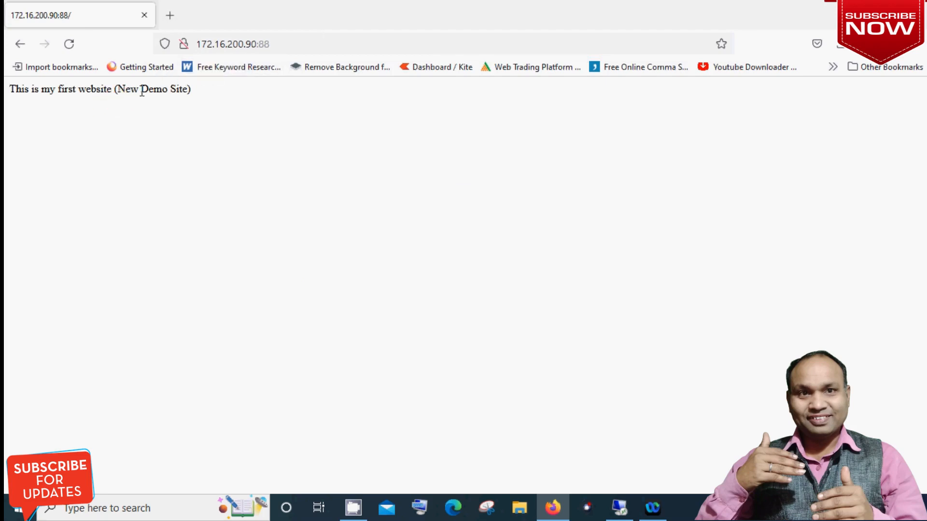
left_click_drag(141, 92, 193, 93)
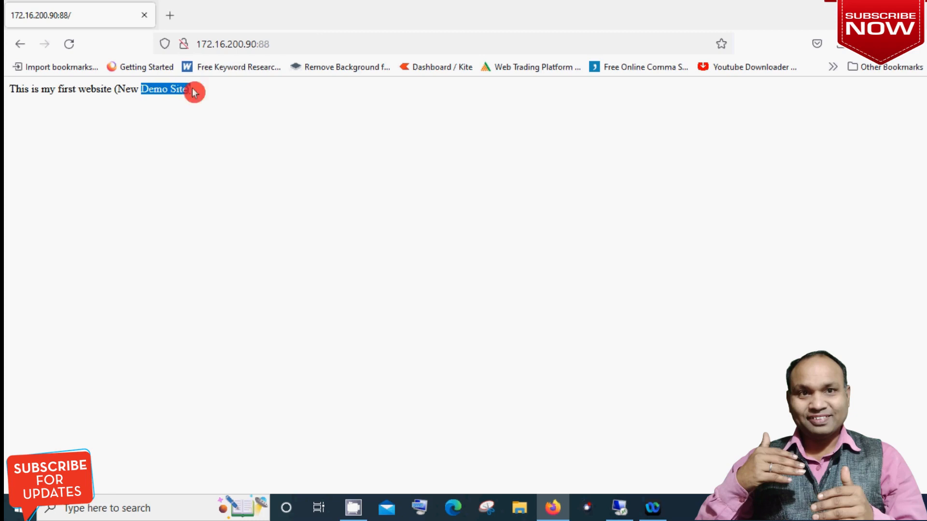
left_click(260, 166)
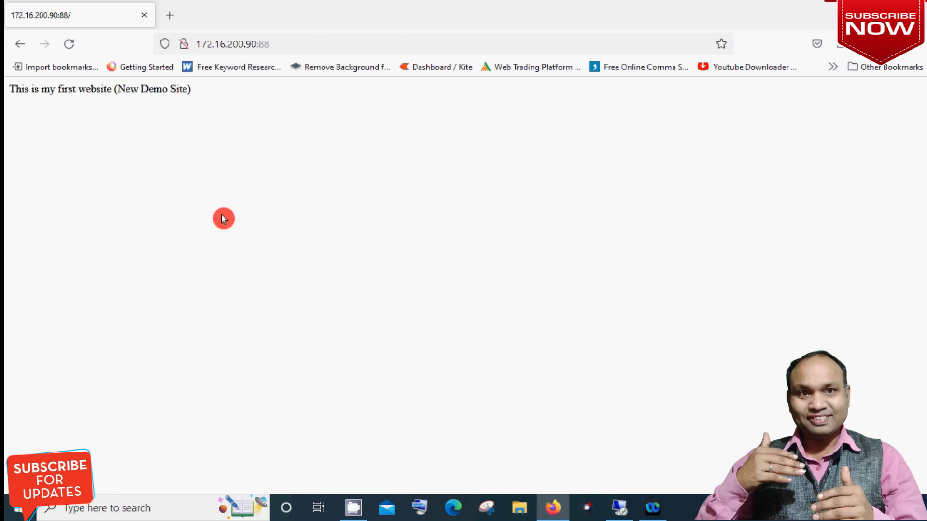